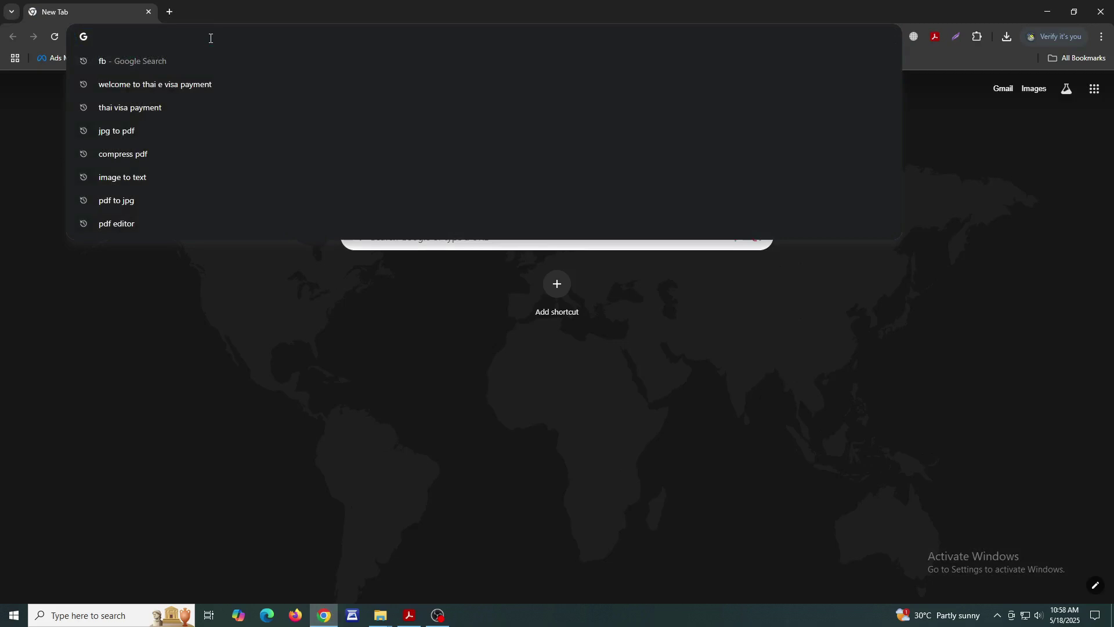
- Enter 'Welcome to thai e visa payment' in the new tab's address bar
type("Welco")
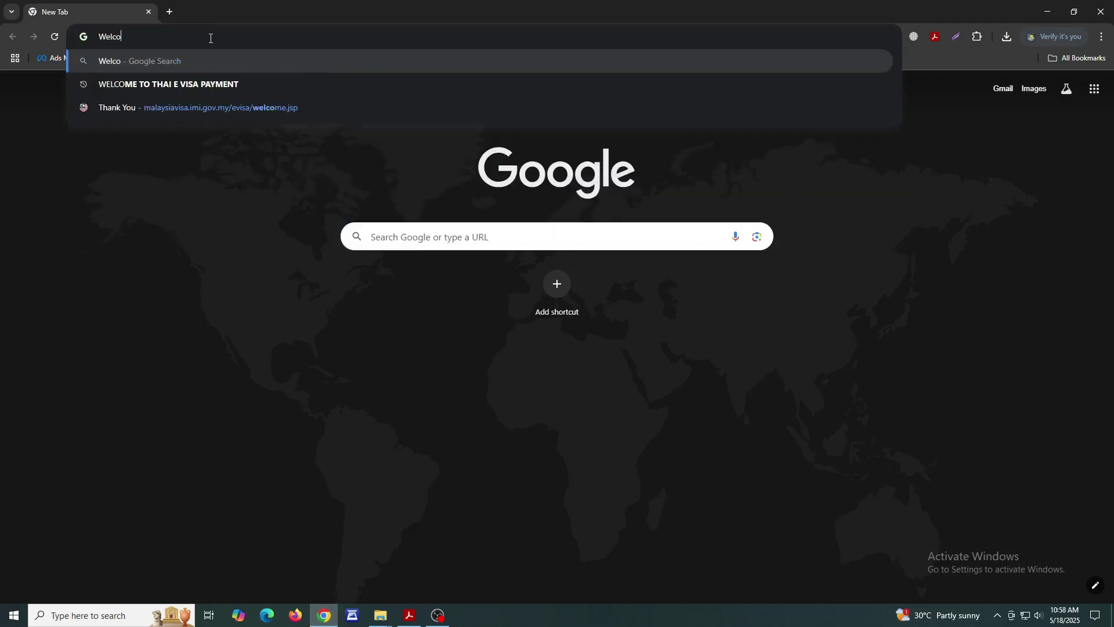
type("me to")
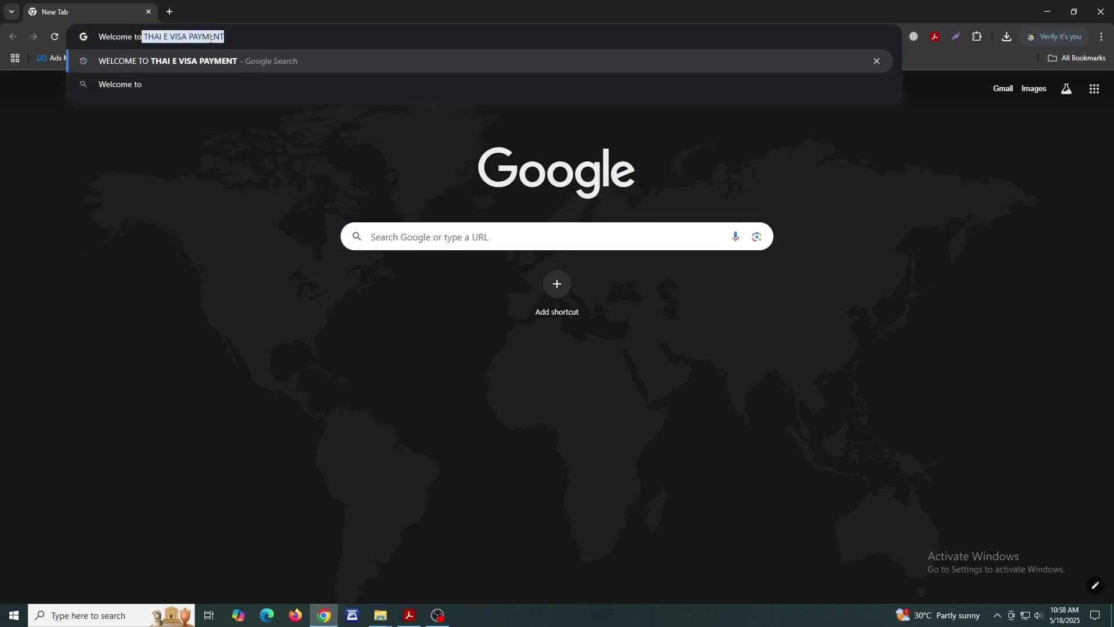
type(" thai")
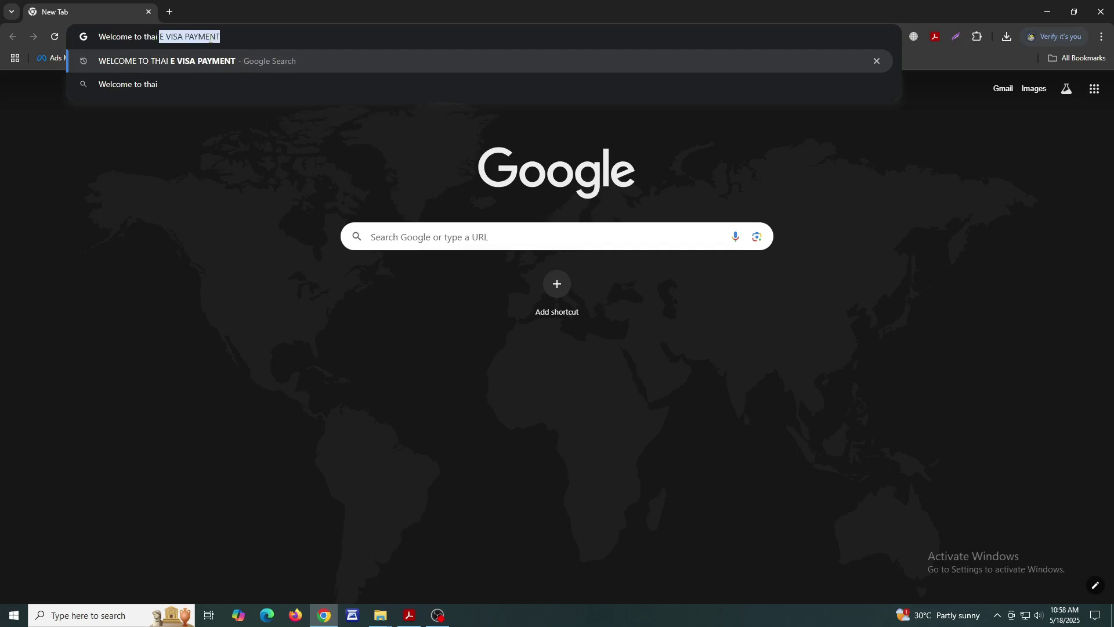
type(" e visa")
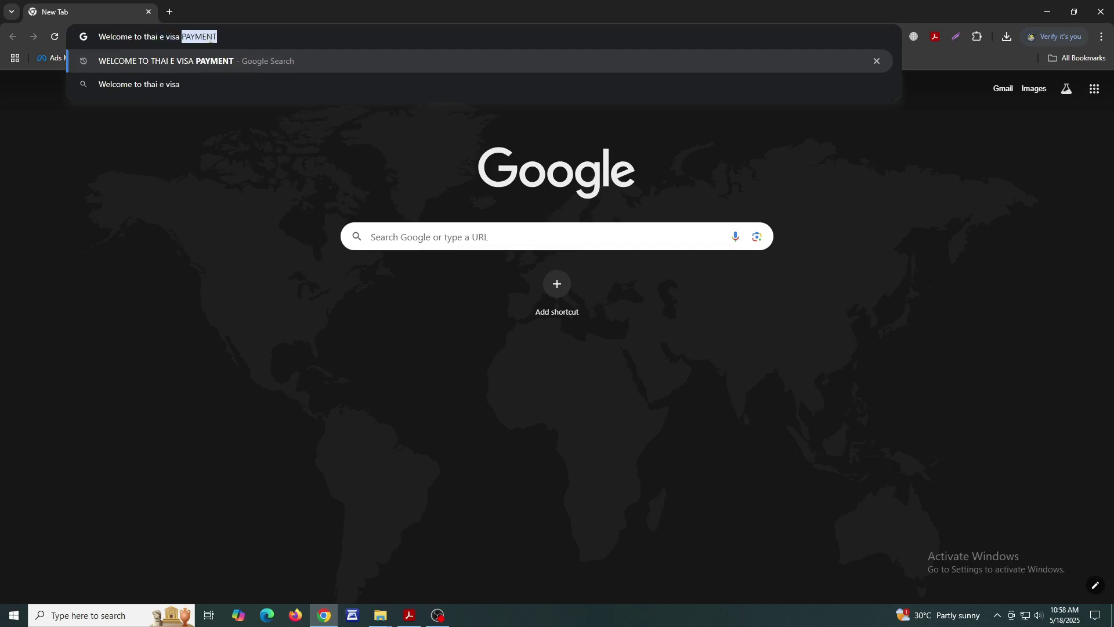
type(" payment")
- Run the search and select the first result's title, 'Welcome to Thai eVisa Payment'
key("Return")
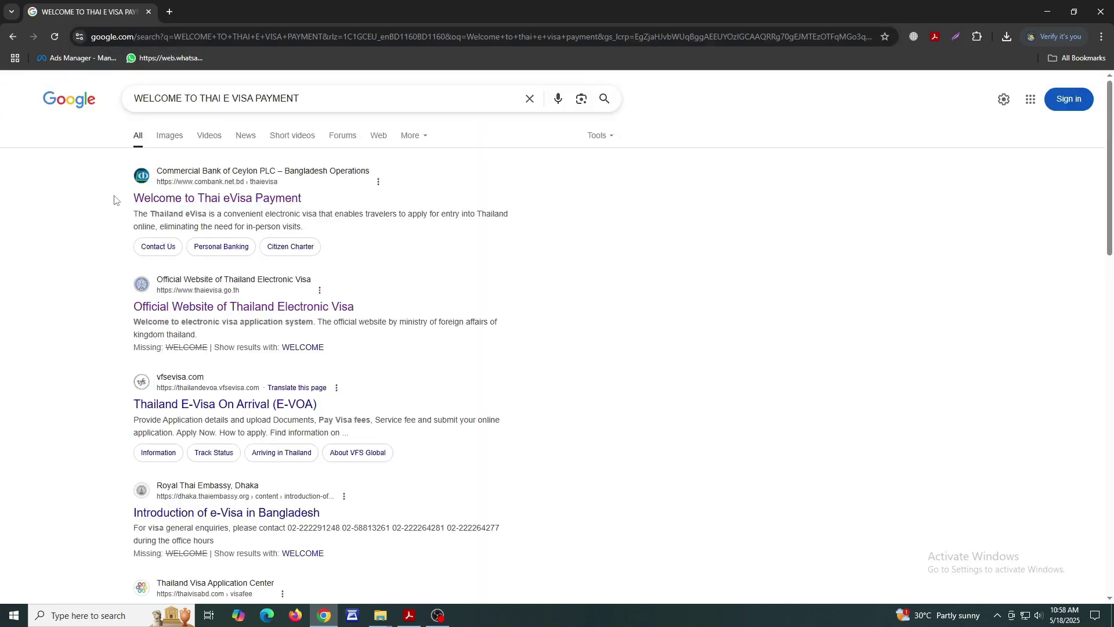
left_click_drag(123, 207, 293, 198)
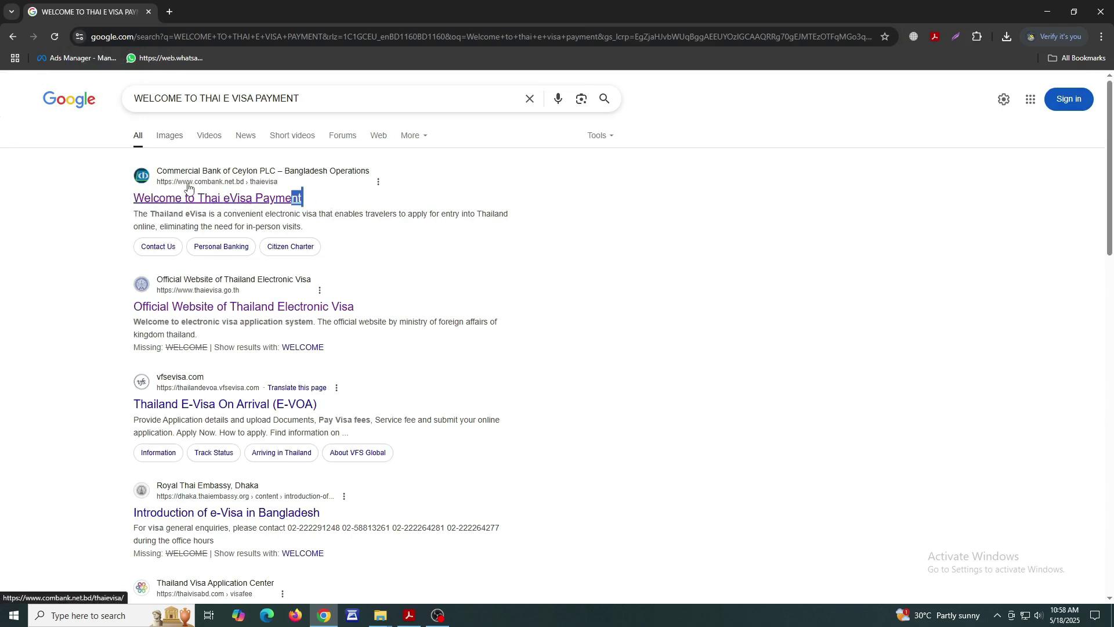
- Open Commercial Bank of Ceylon's Thai eVisa page and proceed to the payment portal
left_click(198, 201)
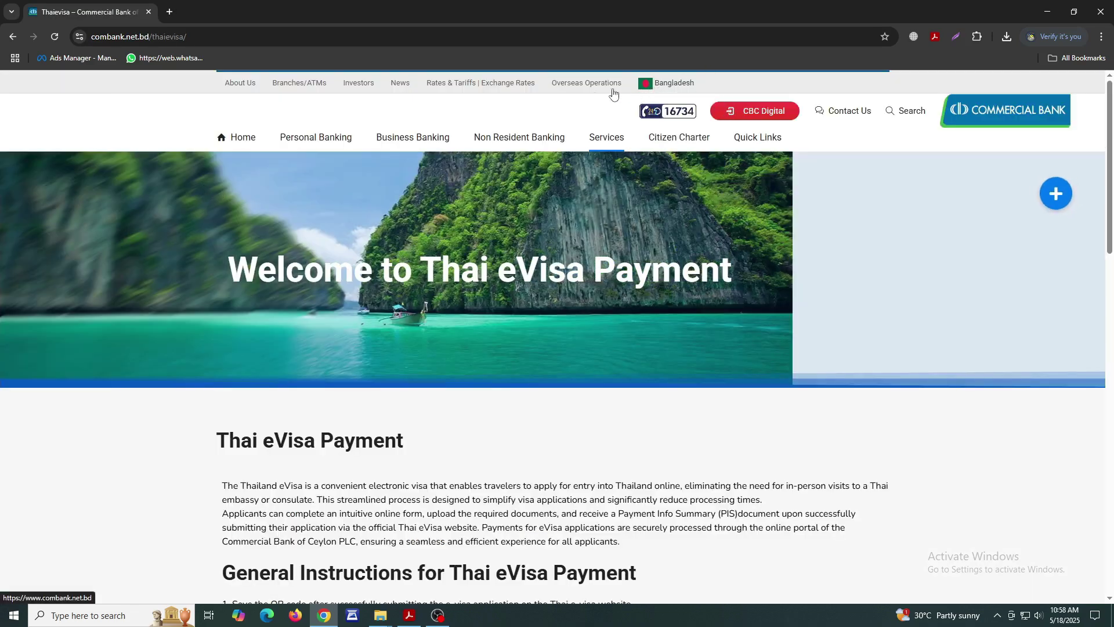
scroll(312, 368, "down", 10)
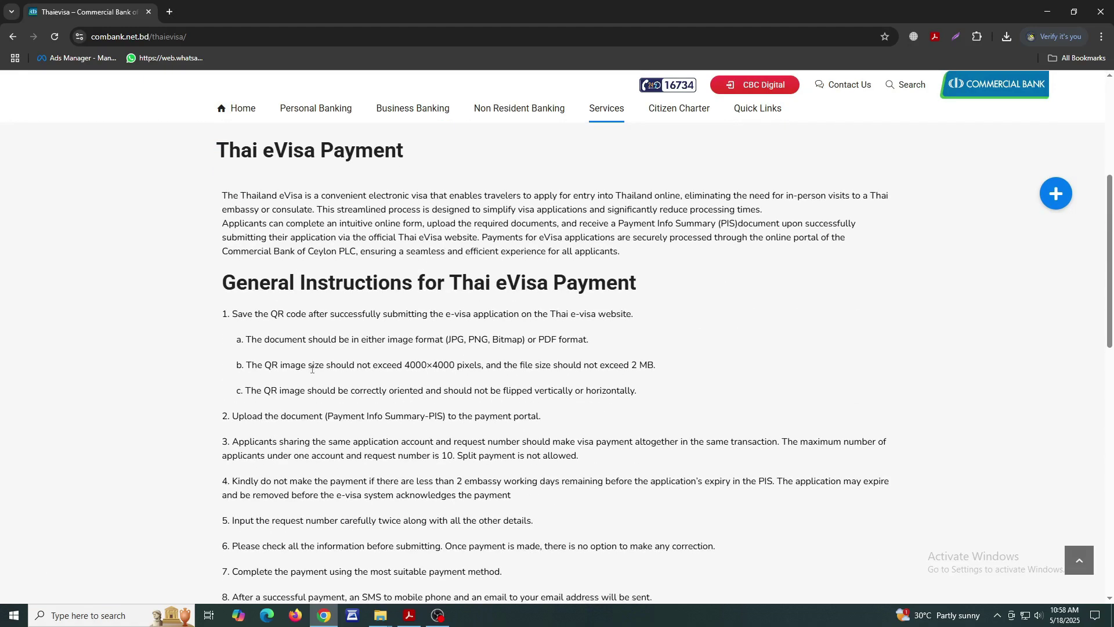
scroll(312, 371, "down", 6)
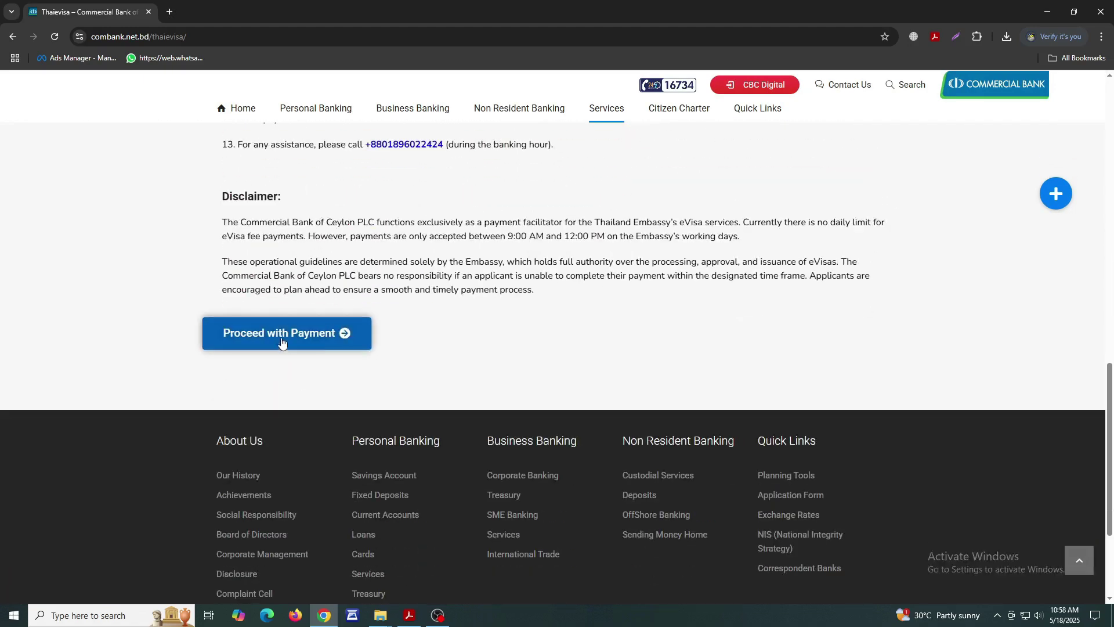
left_click(266, 341)
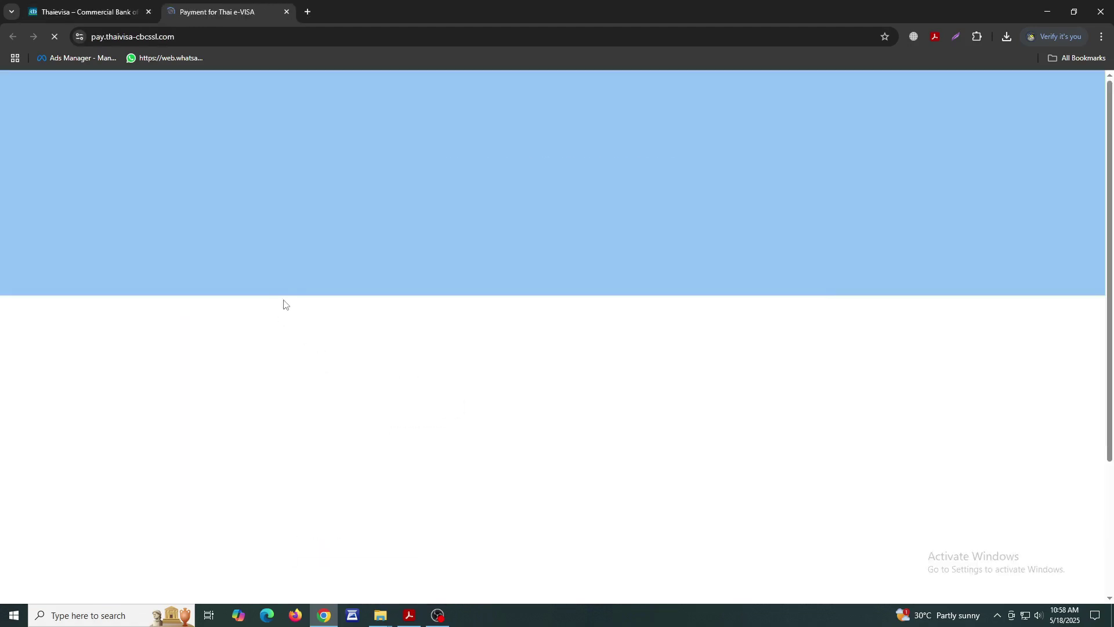
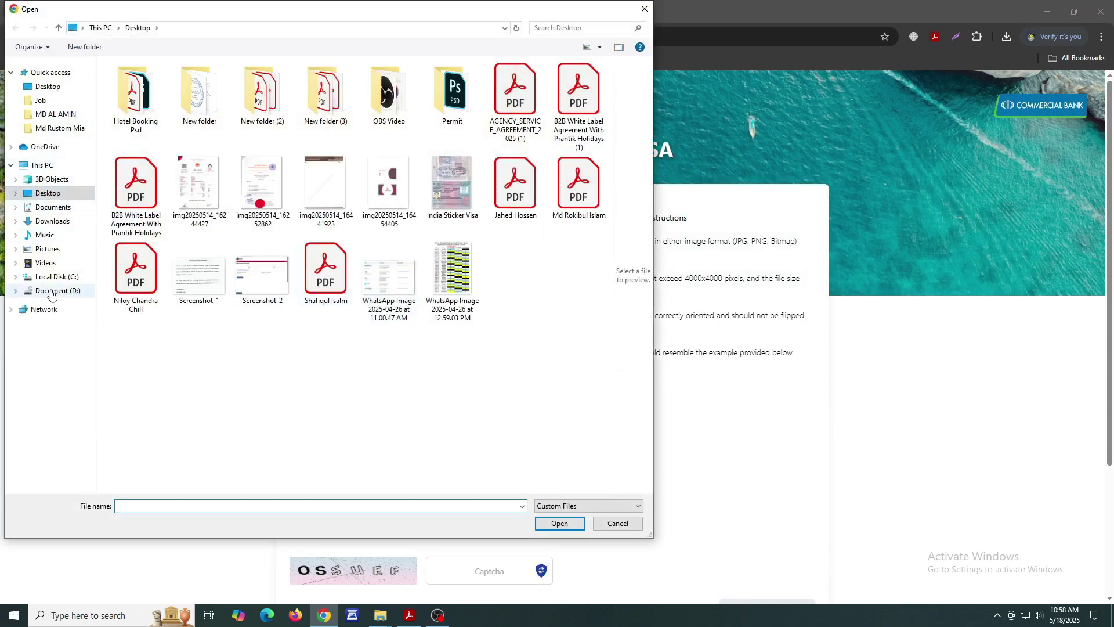
- Upload the applicant's Payment invoice PDF from D:\Thailand Client via the client and applicant folders
left_click(73, 293)
scroll(383, 316, "down", 3)
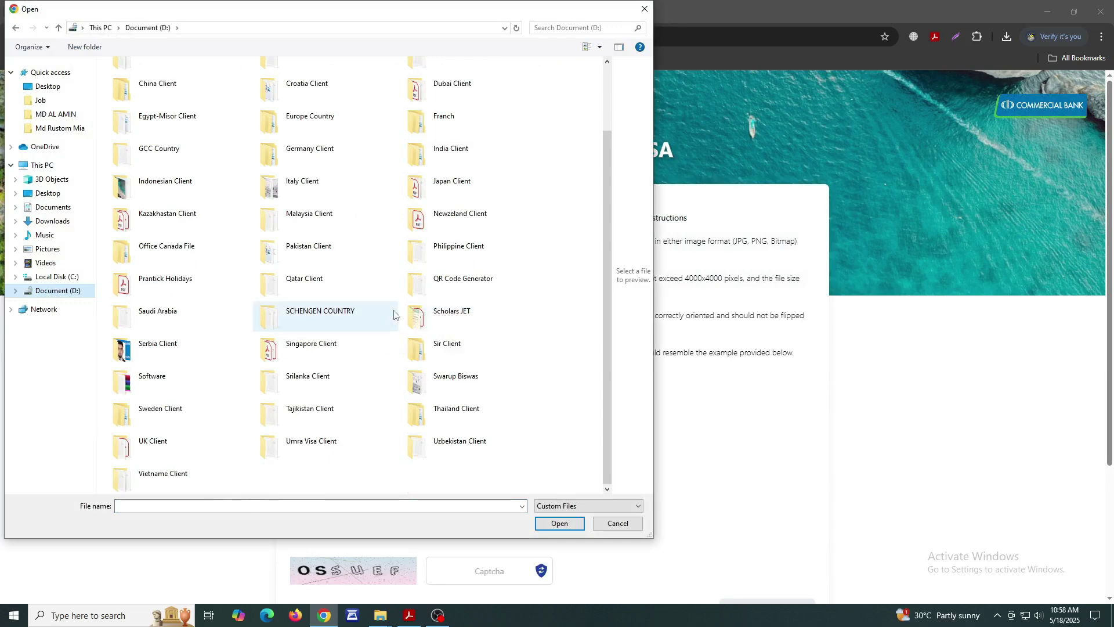
double_click(439, 417)
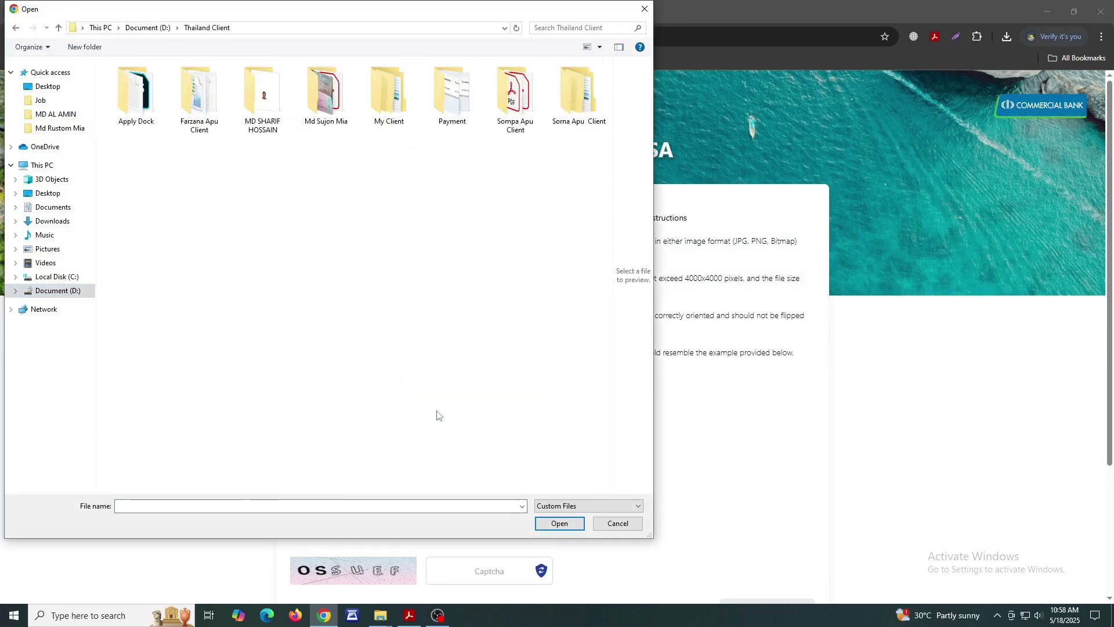
double_click(581, 114)
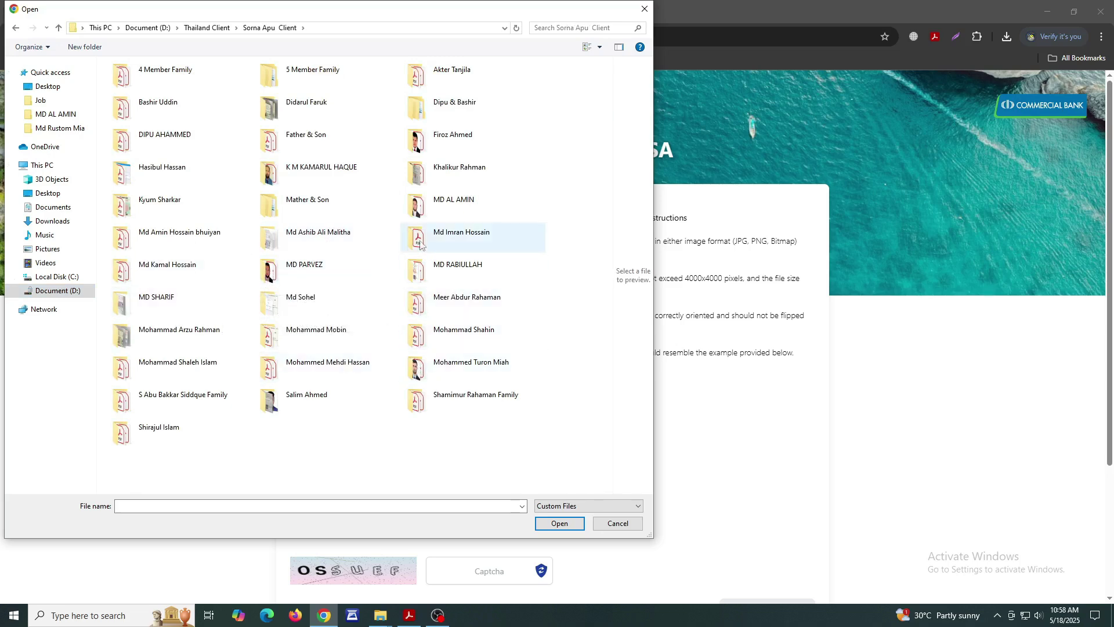
double_click(428, 212)
left_click(389, 93)
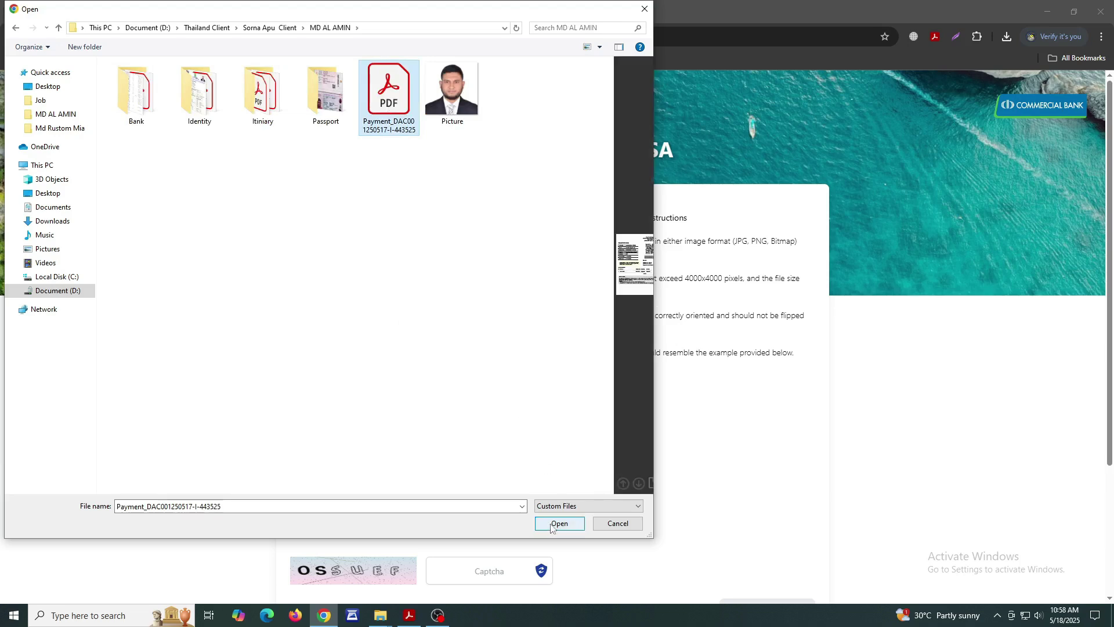
left_click(557, 524)
- Enter a total visa fee of 4000 and the captcha code, then save and continue
scroll(321, 422, "down", 2)
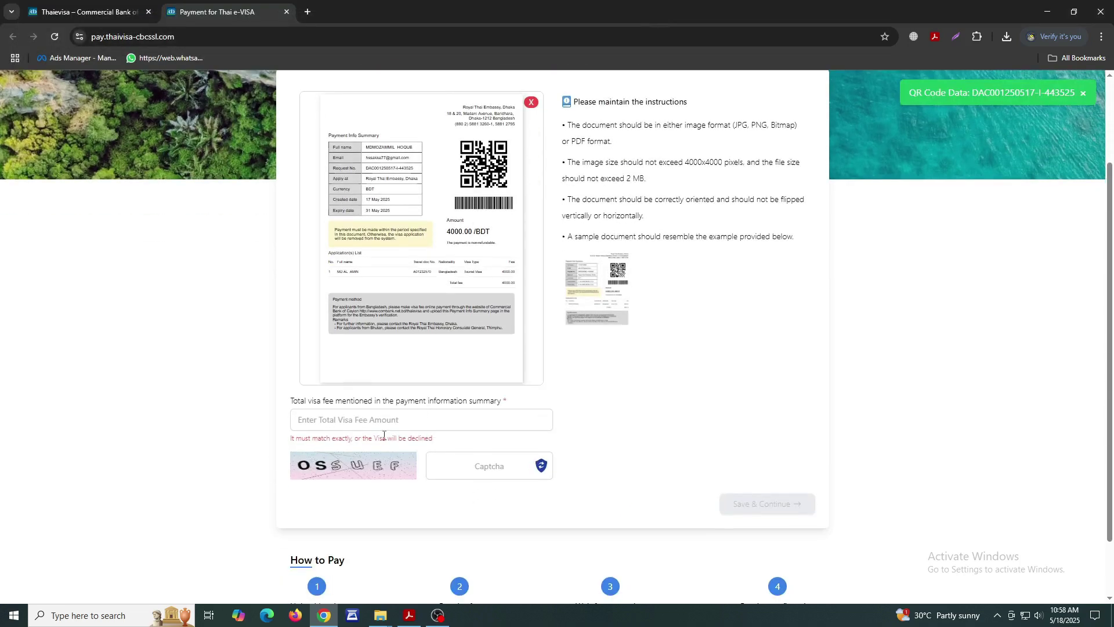
left_click(320, 422)
left_click_drag(290, 400, 440, 418)
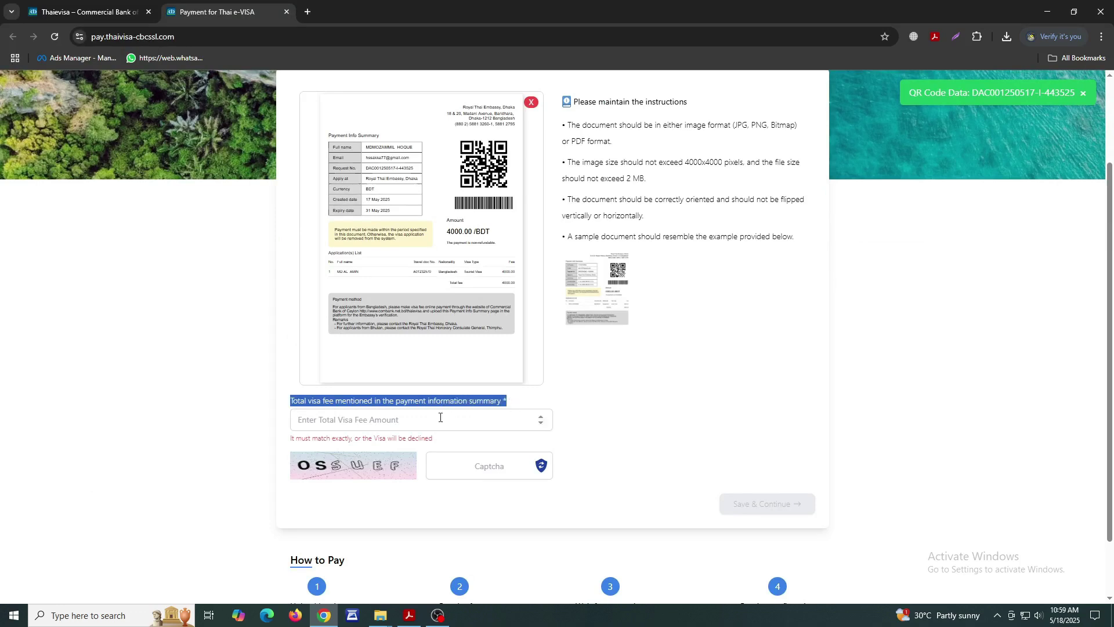
left_click(352, 419)
type("4000")
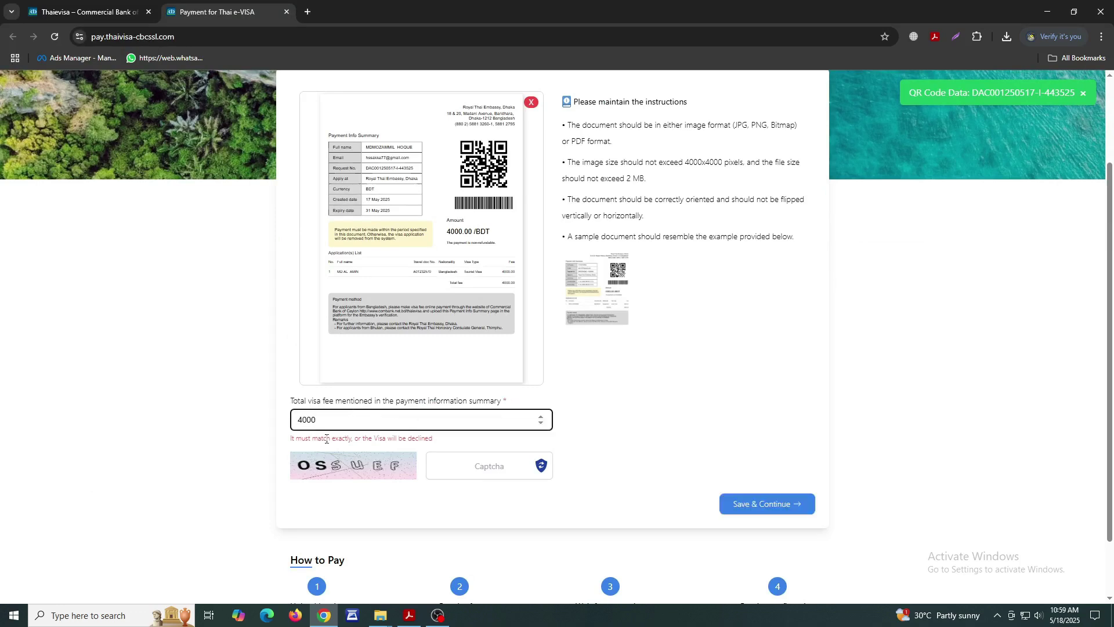
left_click(466, 467)
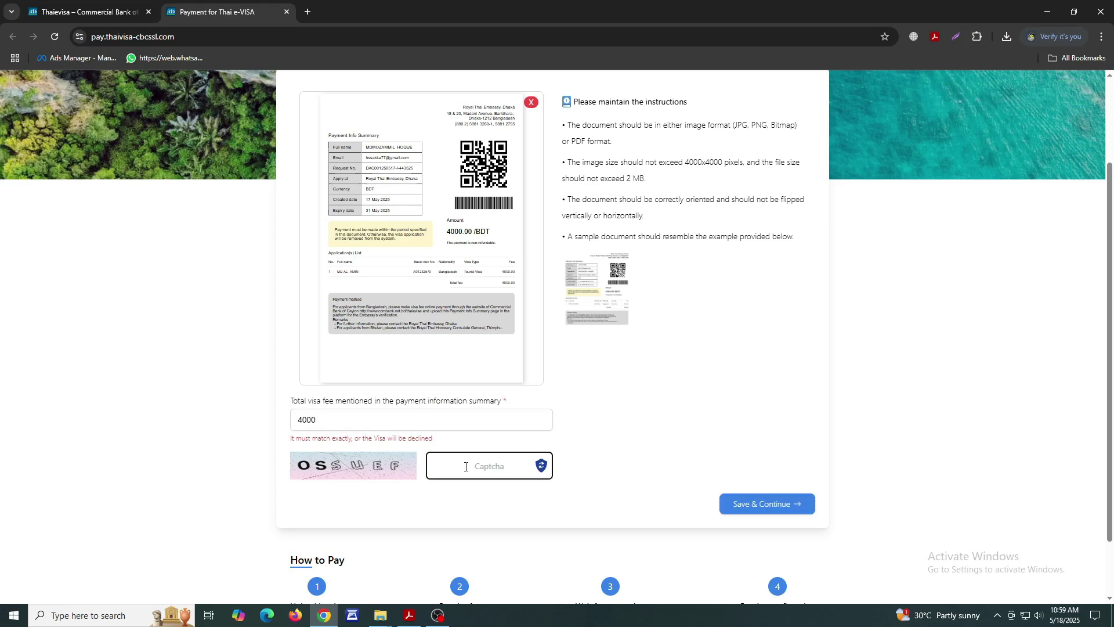
type("OSSUEF")
left_click(772, 503)
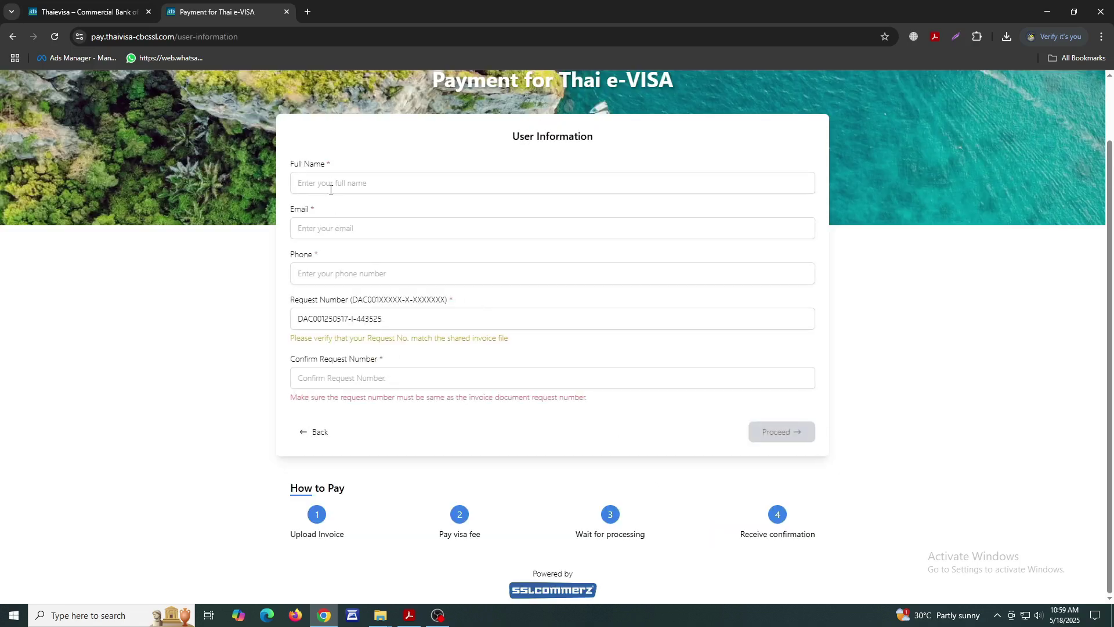
- Copy the payer's full name from the invoice PDF into the Full Name field
left_click(331, 180)
left_click(410, 616)
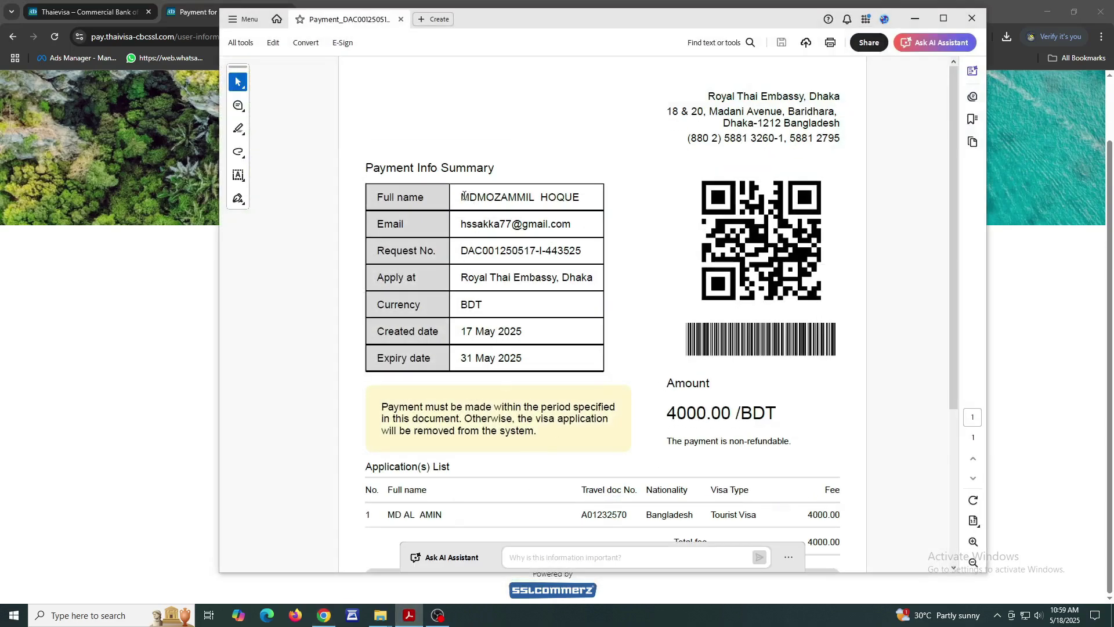
left_click_drag(463, 197, 559, 196)
key("ctrl+c")
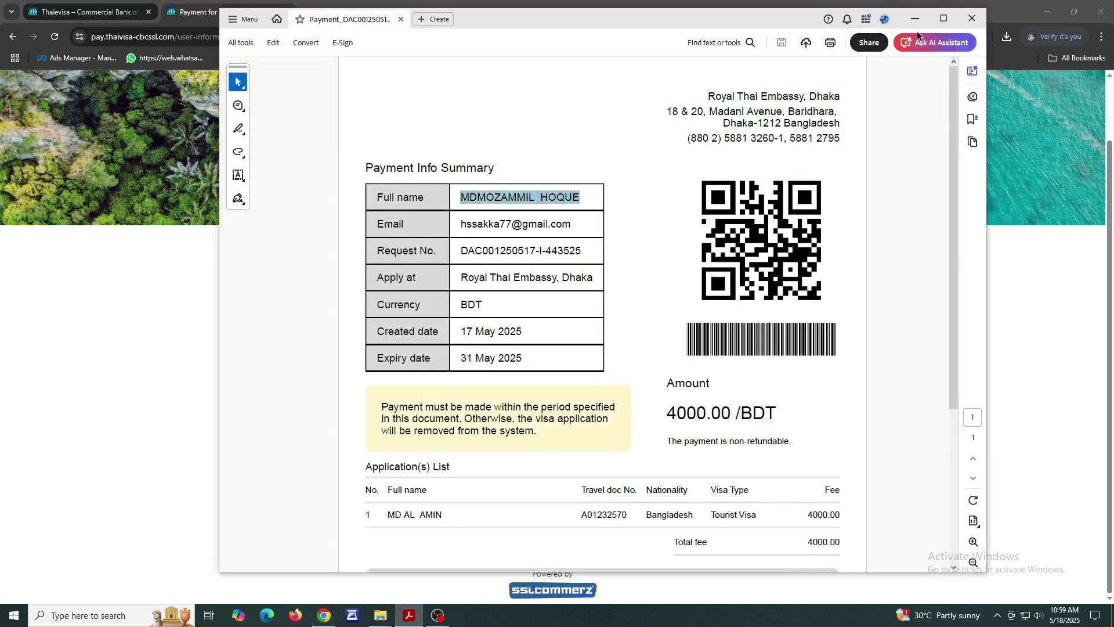
left_click(916, 20)
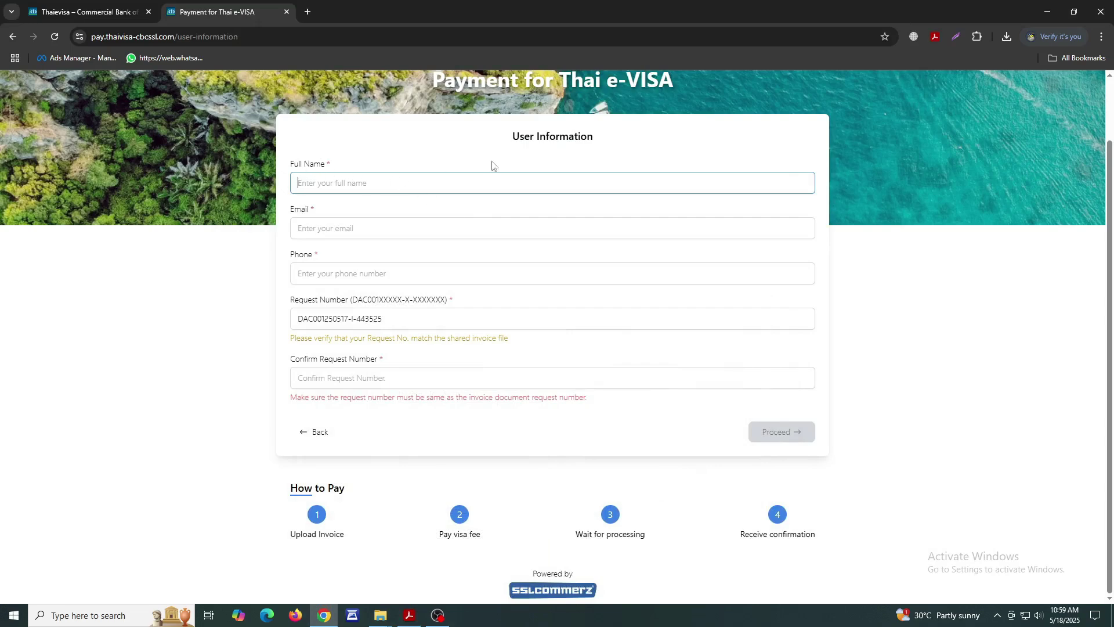
triple_click(515, 137)
left_click(332, 186)
scroll(350, 216, "up", 1)
key("ctrl+v")
- Paste the payer's e-mail from the invoice into Email and type the phone number
left_click(311, 241)
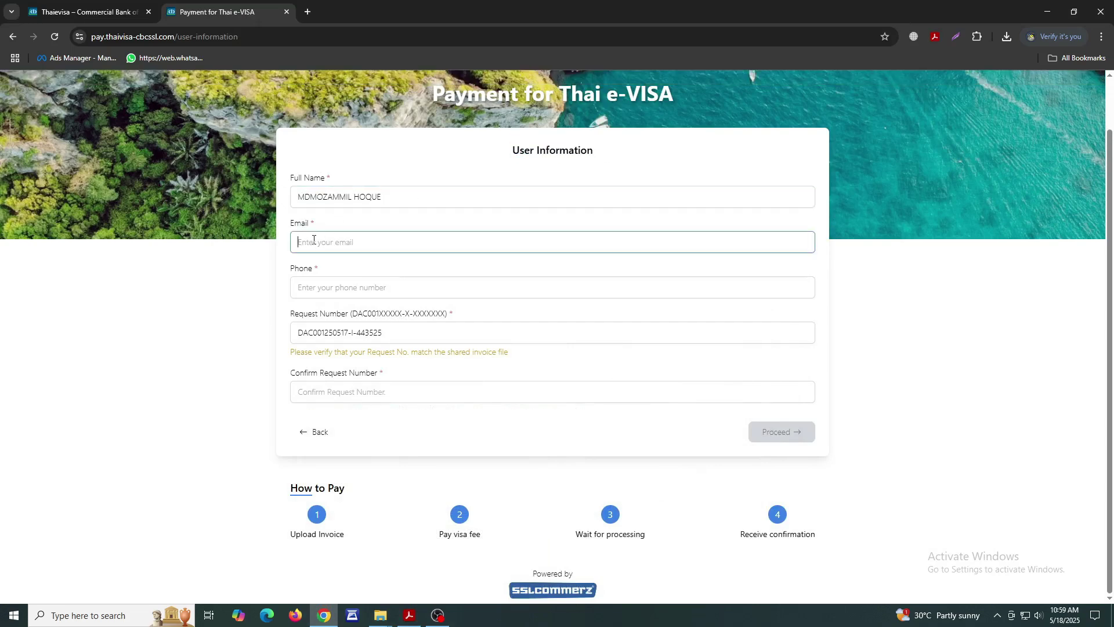
left_click(409, 615)
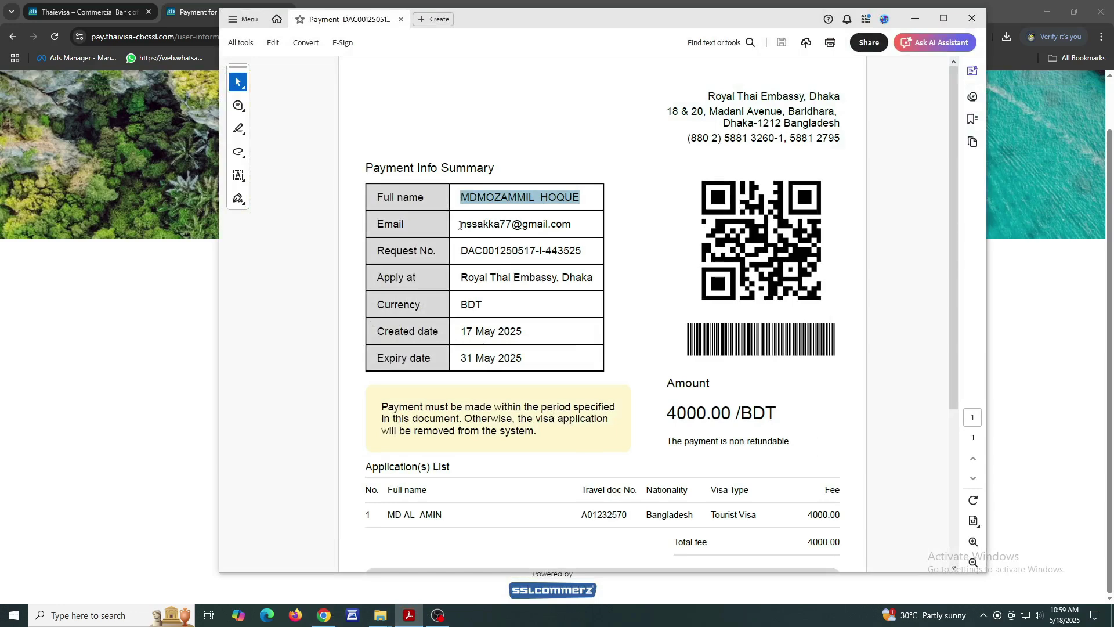
left_click_drag(462, 224, 572, 226)
key("ctrl+c")
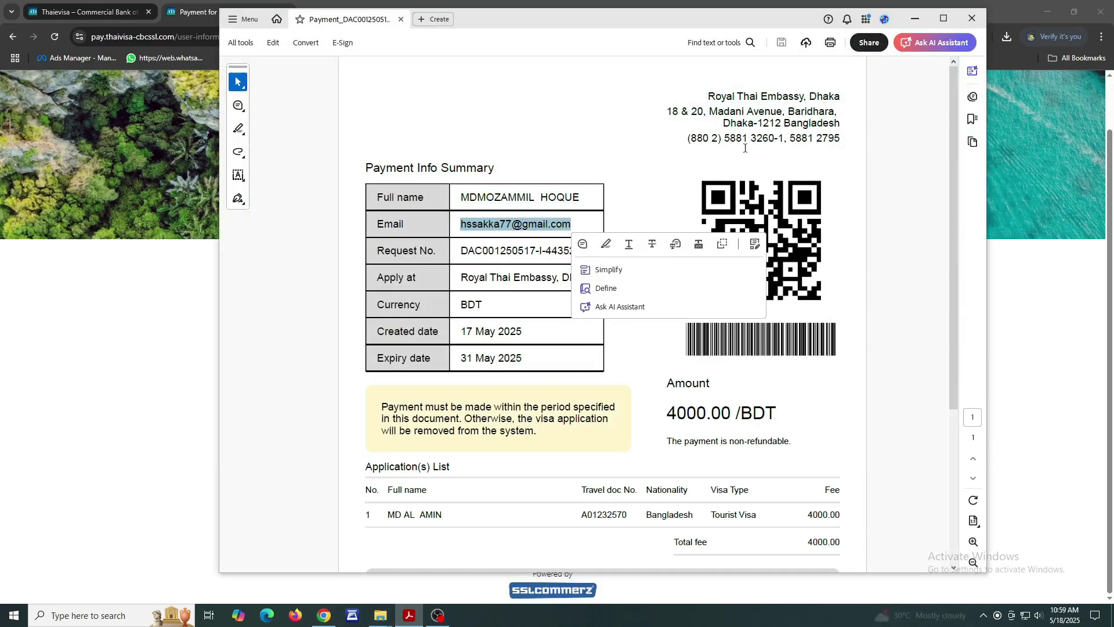
left_click(914, 21)
key("ctrl+v")
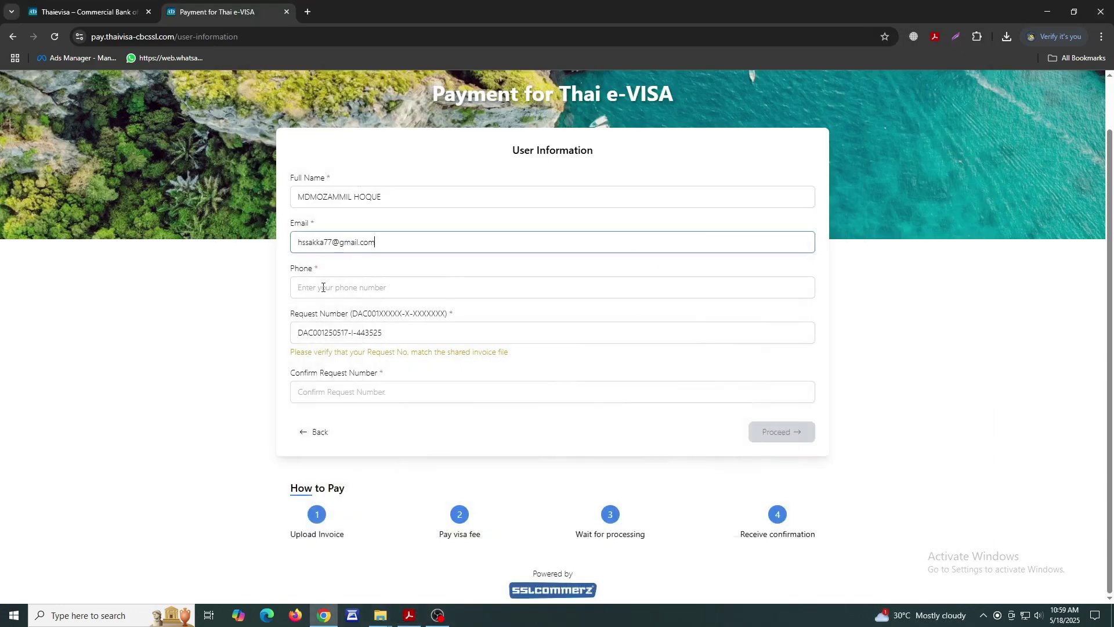
left_click(323, 288)
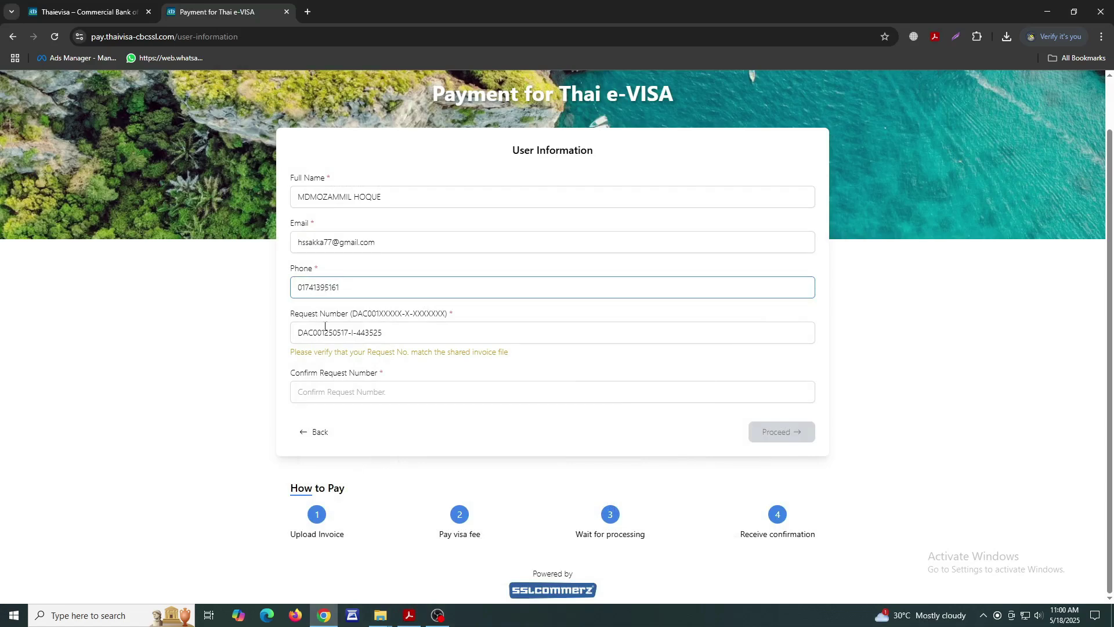
- Type the confirmation request number, check it matches the request number, and proceed
left_click(312, 390)
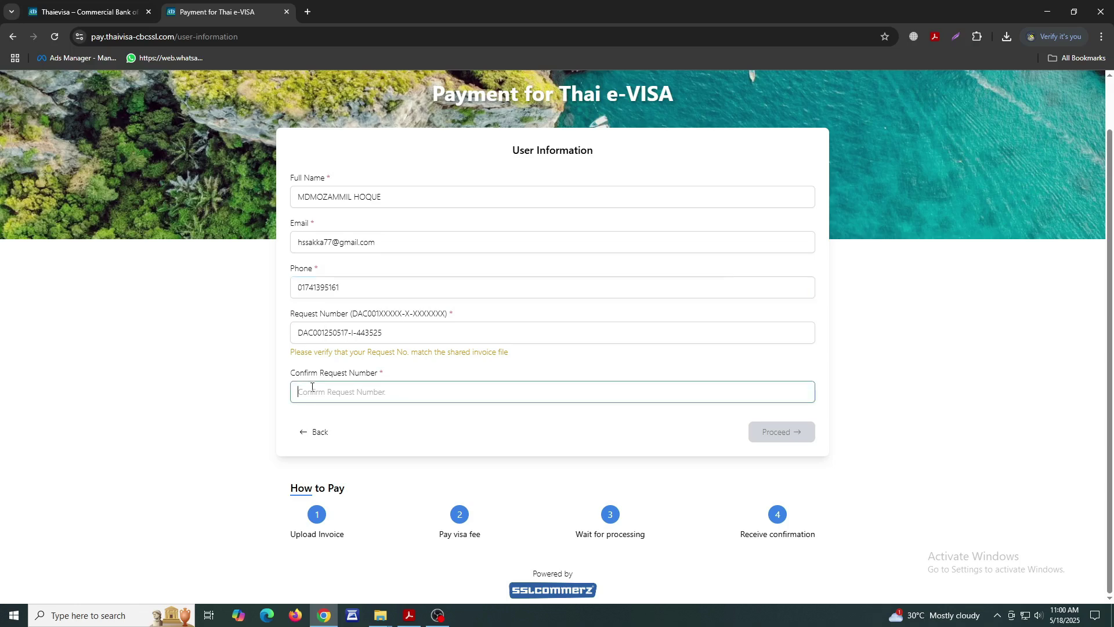
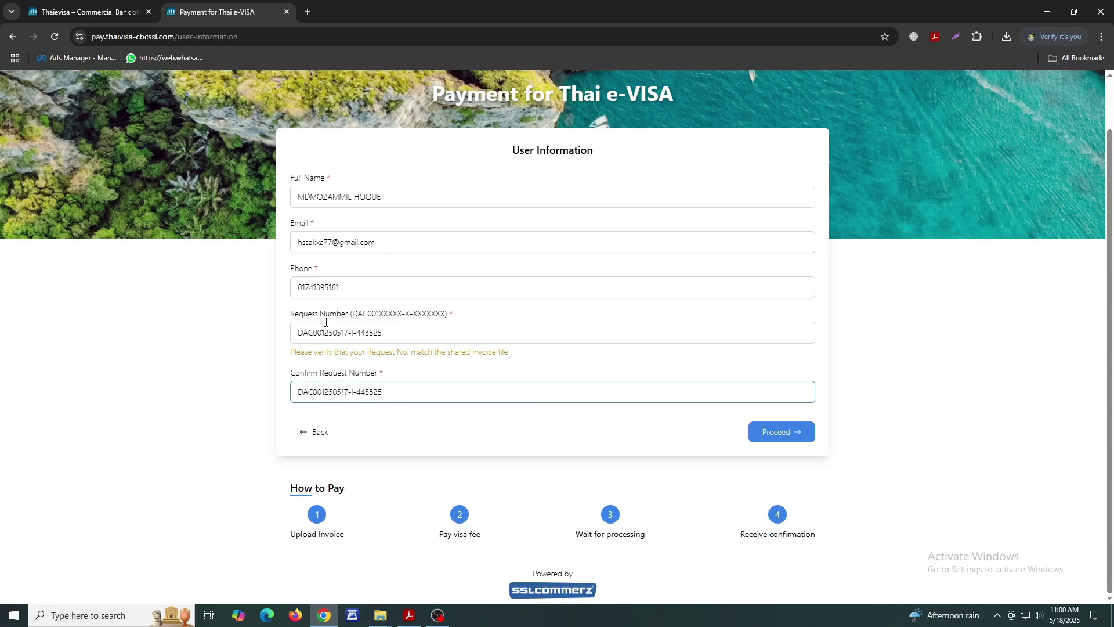
left_click_drag(300, 333, 390, 330)
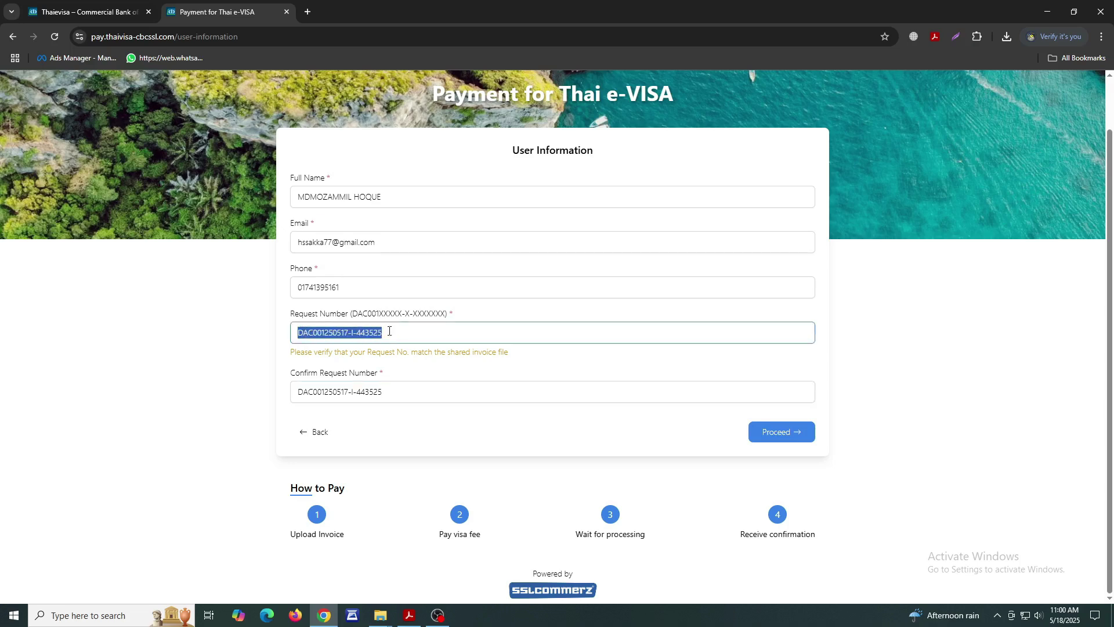
left_click_drag(299, 392, 415, 393)
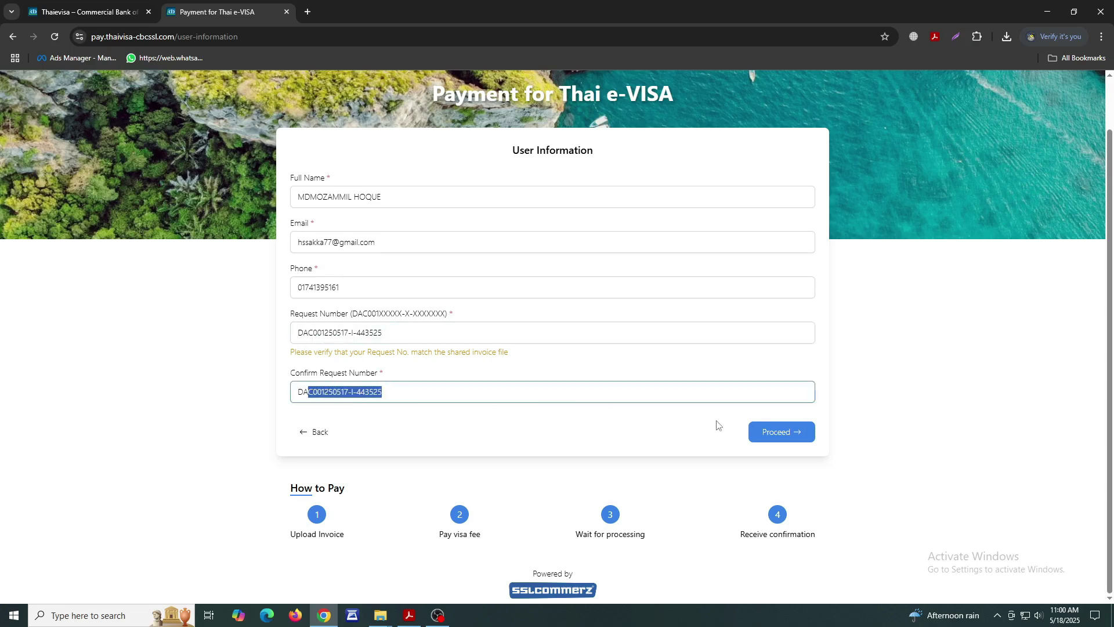
left_click(788, 432)
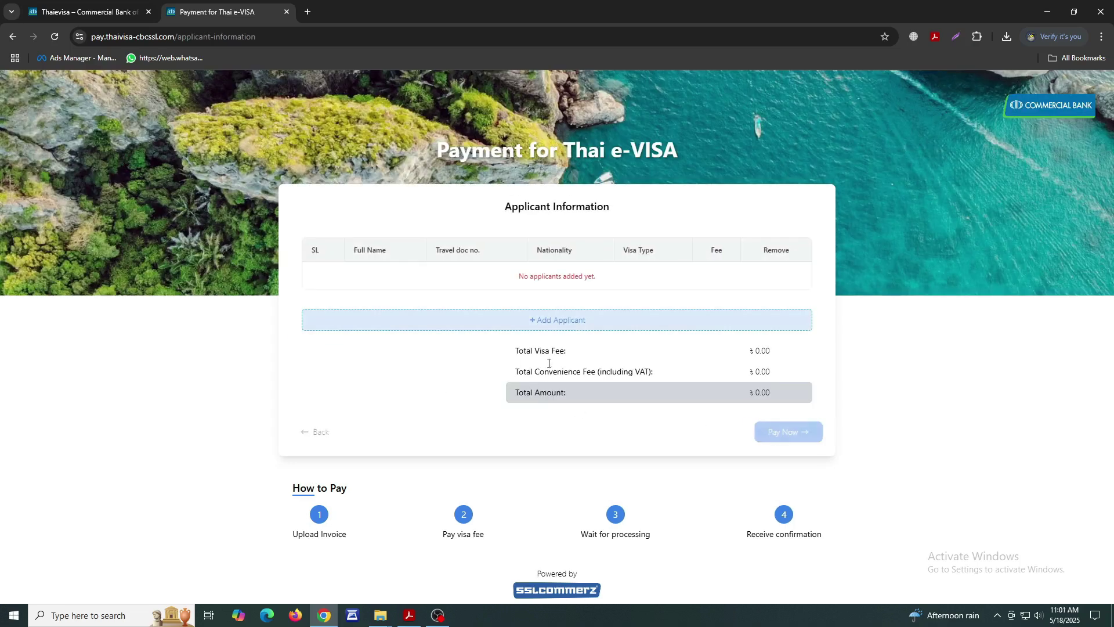
- Add an applicant row and copy the applicant's name from the invoice into Full Name
left_click(556, 323)
left_click(354, 270)
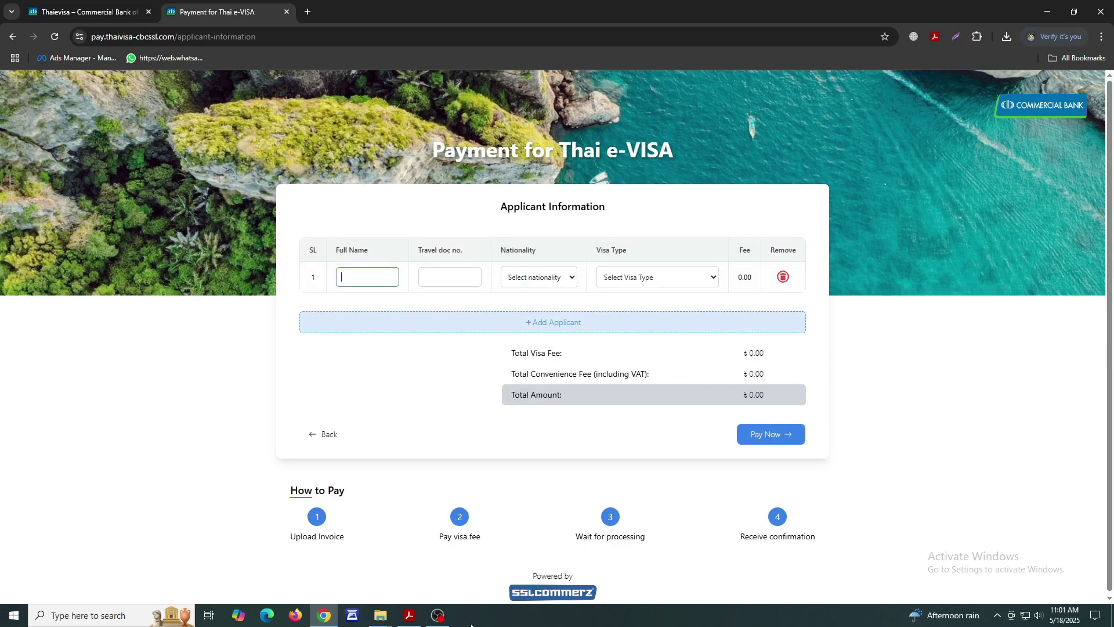
left_click(409, 615)
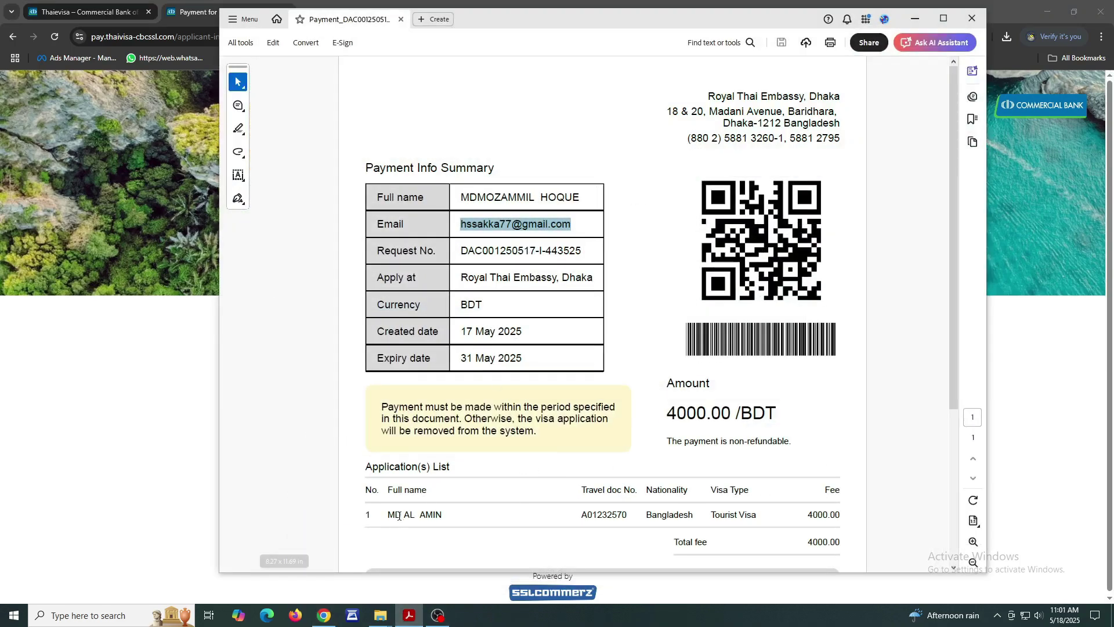
left_click_drag(388, 515, 443, 516)
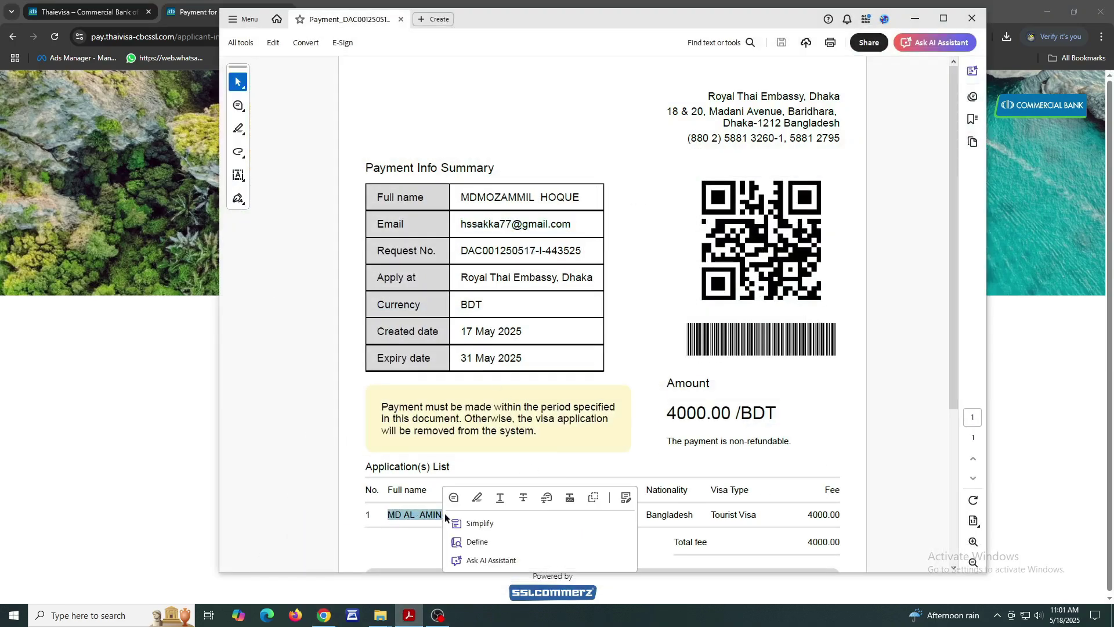
key("ctrl+c")
left_click(915, 18)
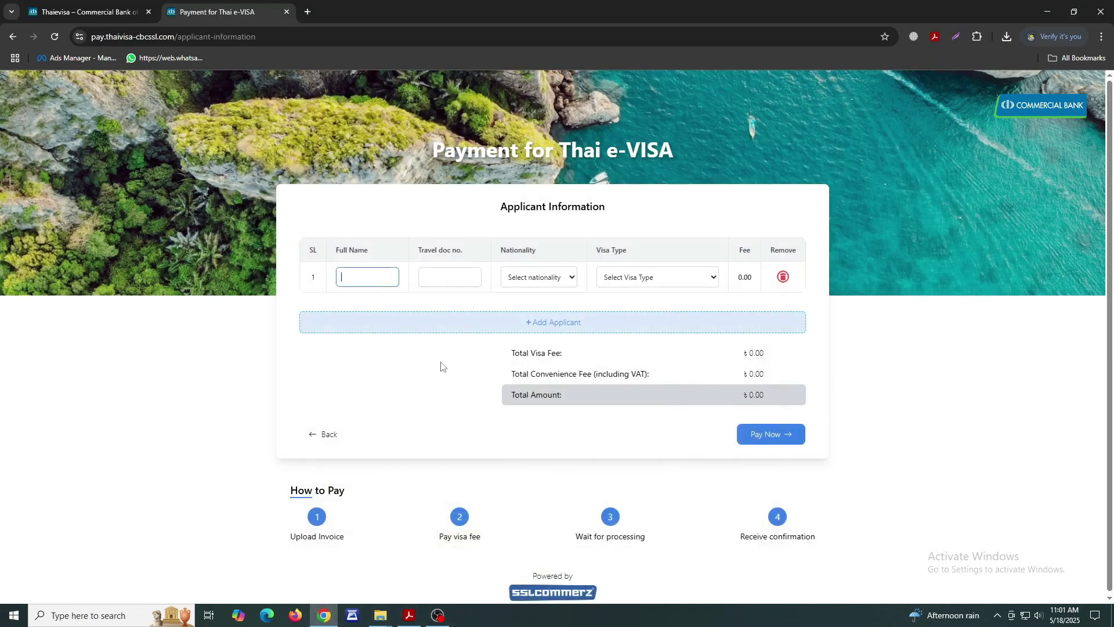
key("ctrl+v")
- Copy the applicant's travel document number from the invoice into its field
left_click(444, 272)
left_click(410, 615)
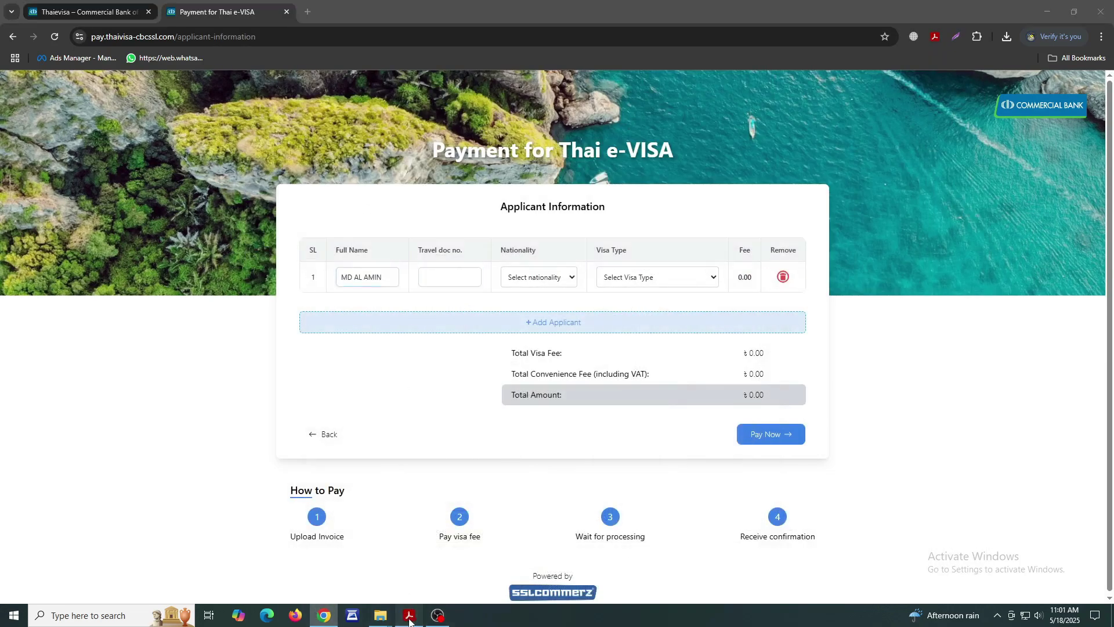
left_click_drag(580, 515, 628, 515)
key("ctrl+c")
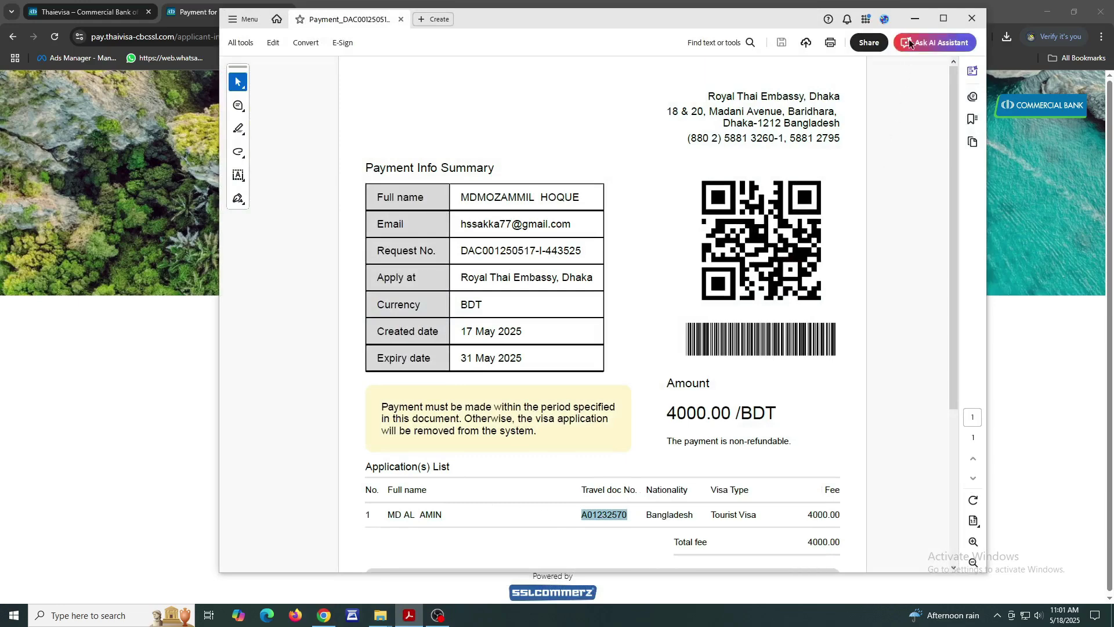
left_click(916, 18)
key("ctrl+v")
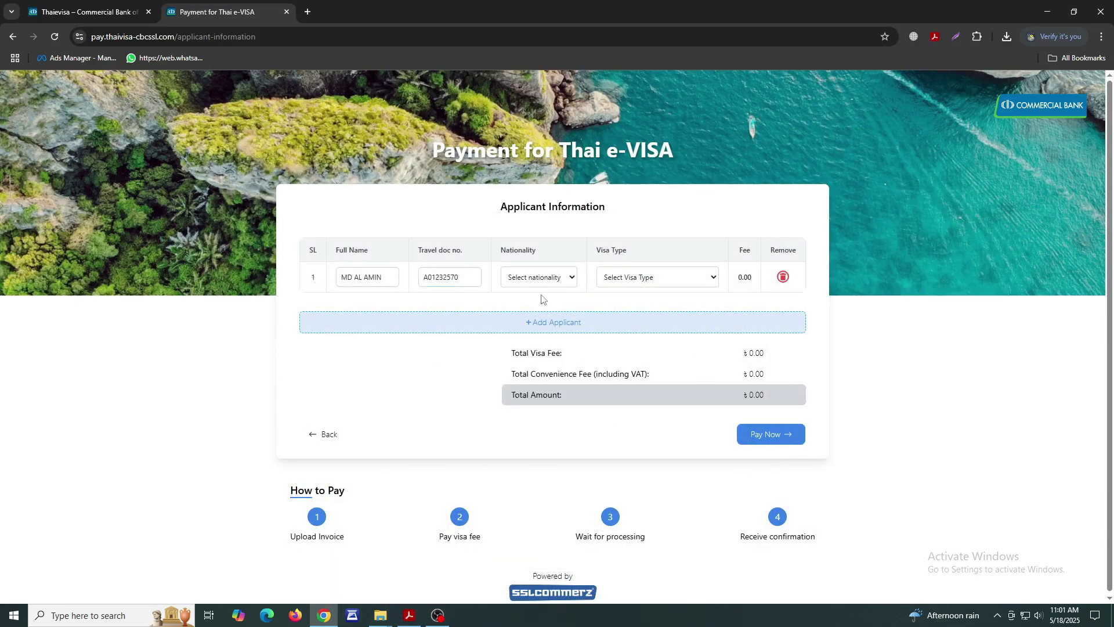
- Set nationality to Bangladeshi and visa type to Tourist Visa (single entry), then pay 5150.00
left_click(556, 281)
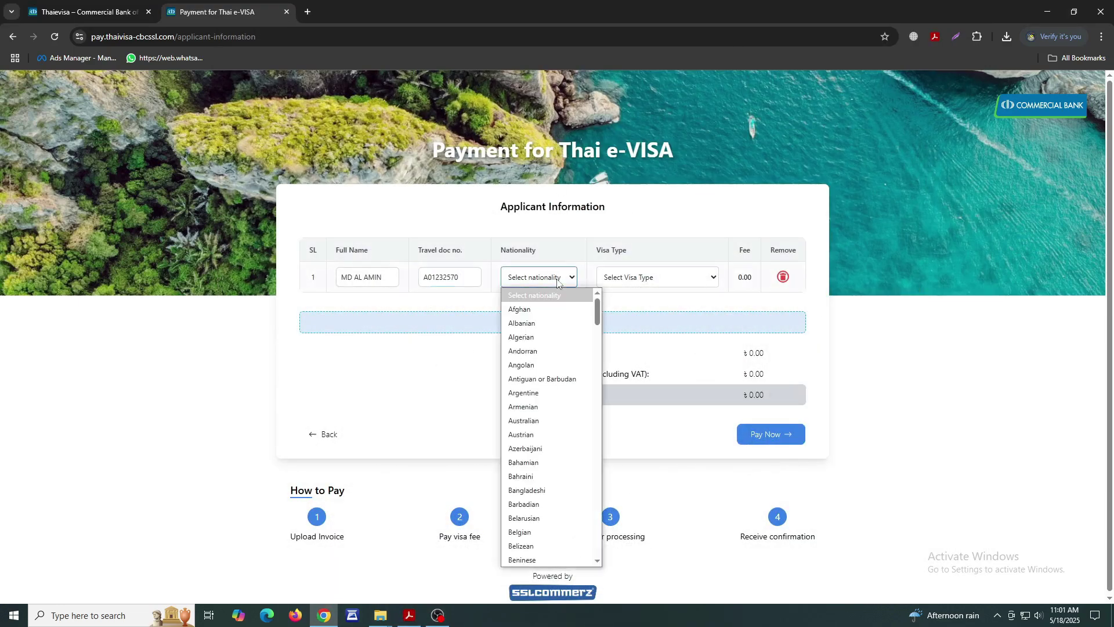
left_click(542, 491)
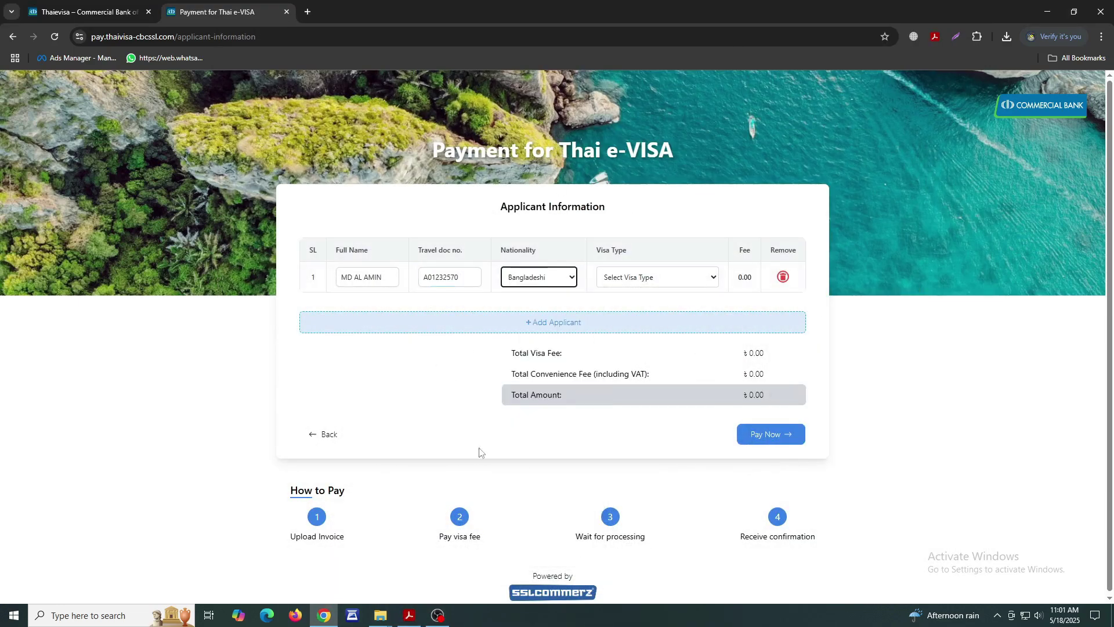
left_click(689, 284)
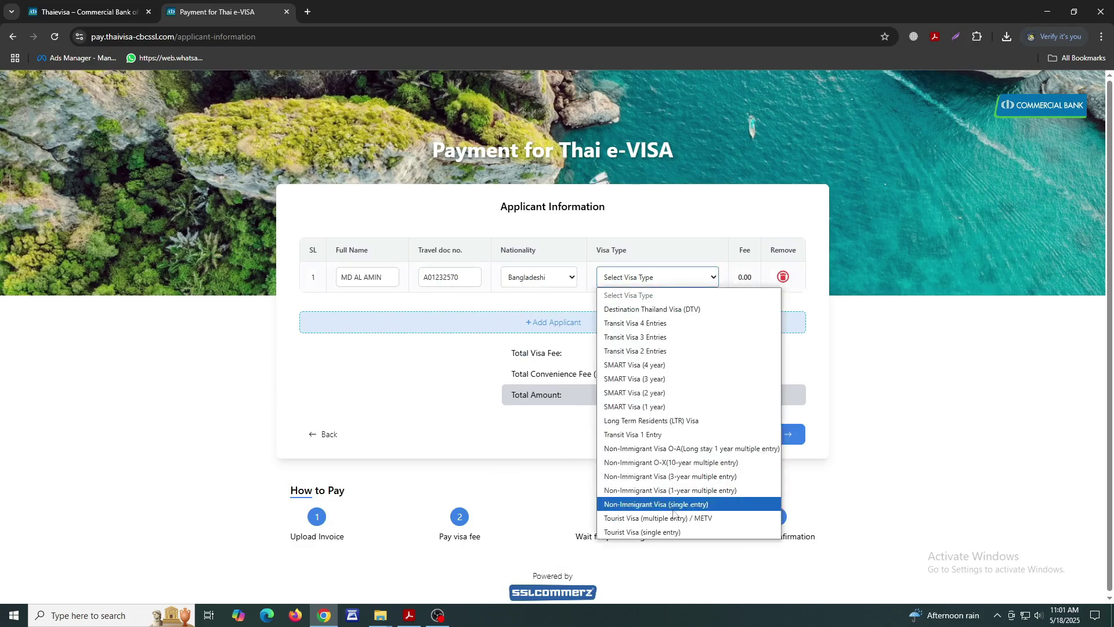
left_click(661, 533)
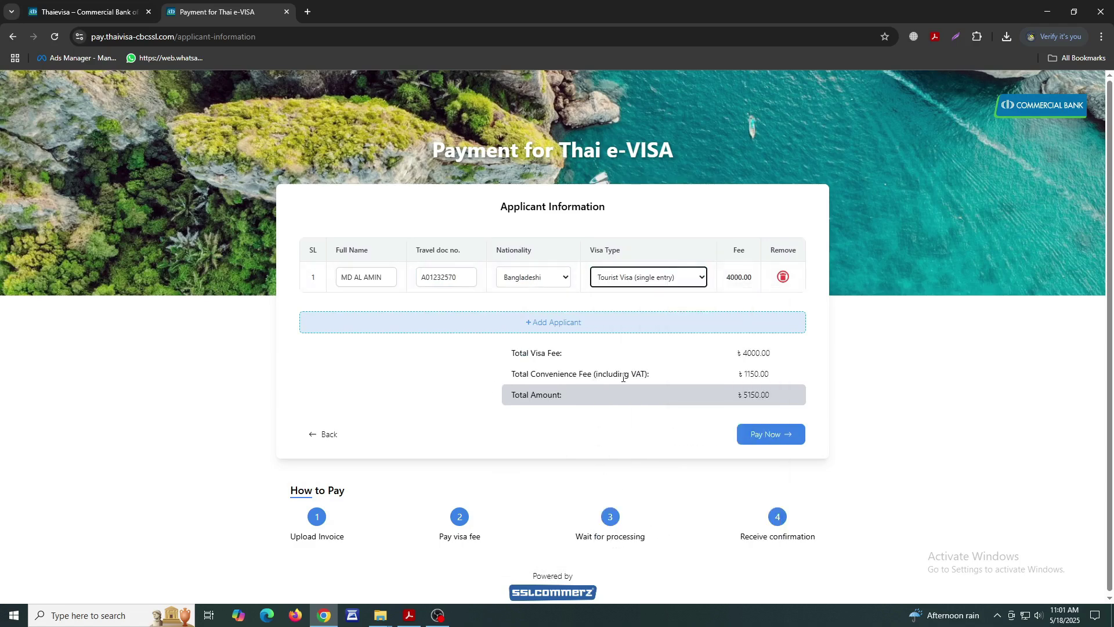
left_click(773, 441)
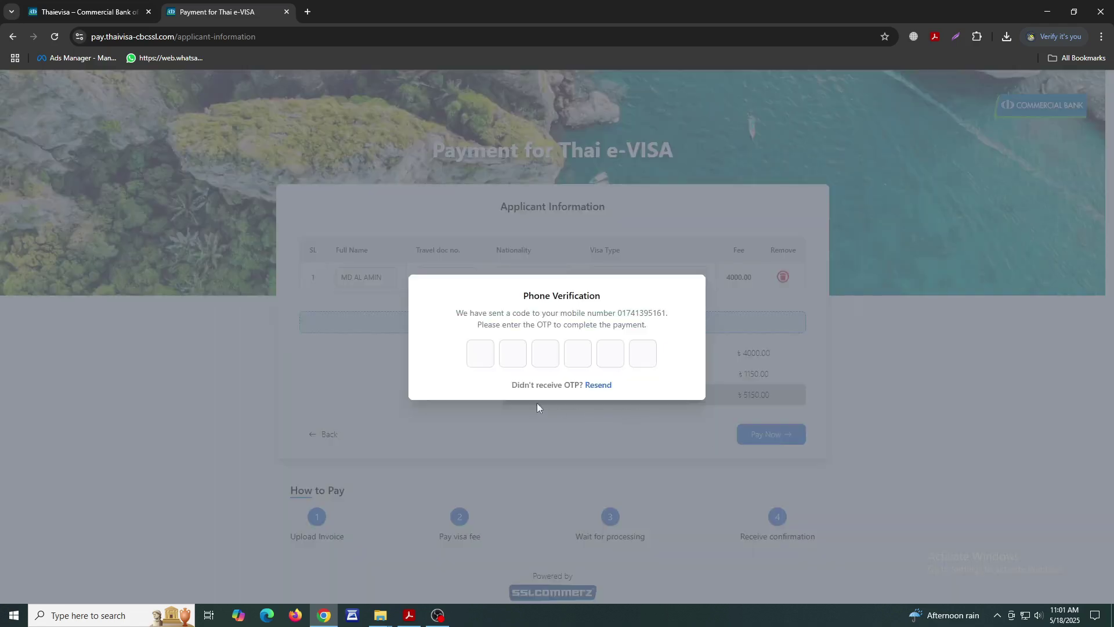
- Enter the six-digit phone verification code sent by text message
left_click(490, 352)
left_click(573, 329)
left_click(479, 349)
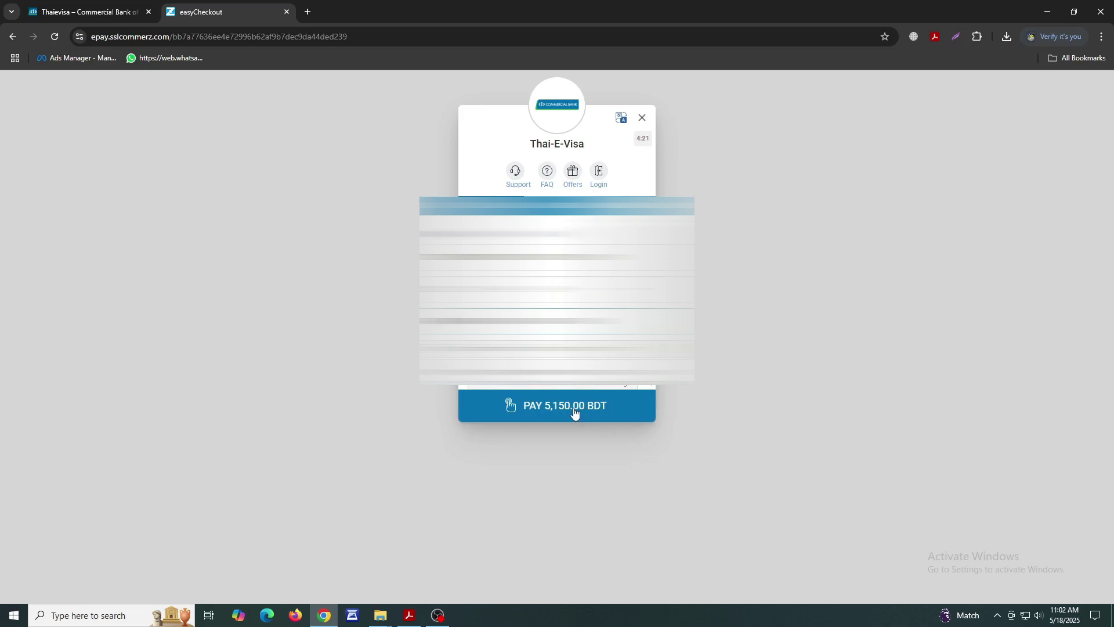
- Pay 5,150.00 BDT by card, choose OTP delivery, and submit the bank's one-time password
left_click(552, 416)
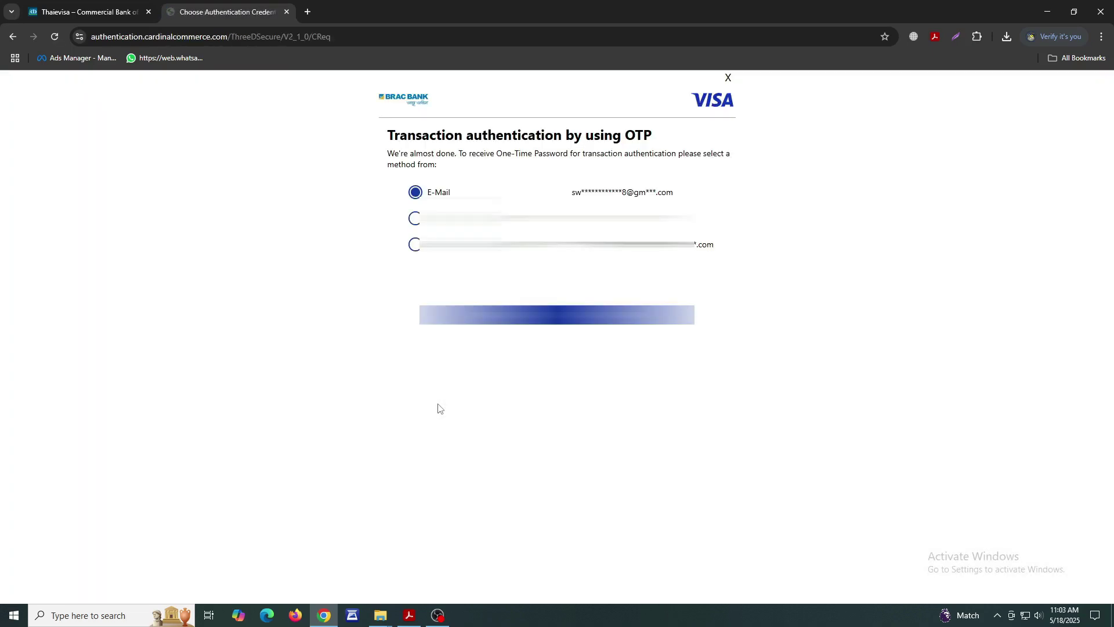
left_click(414, 244)
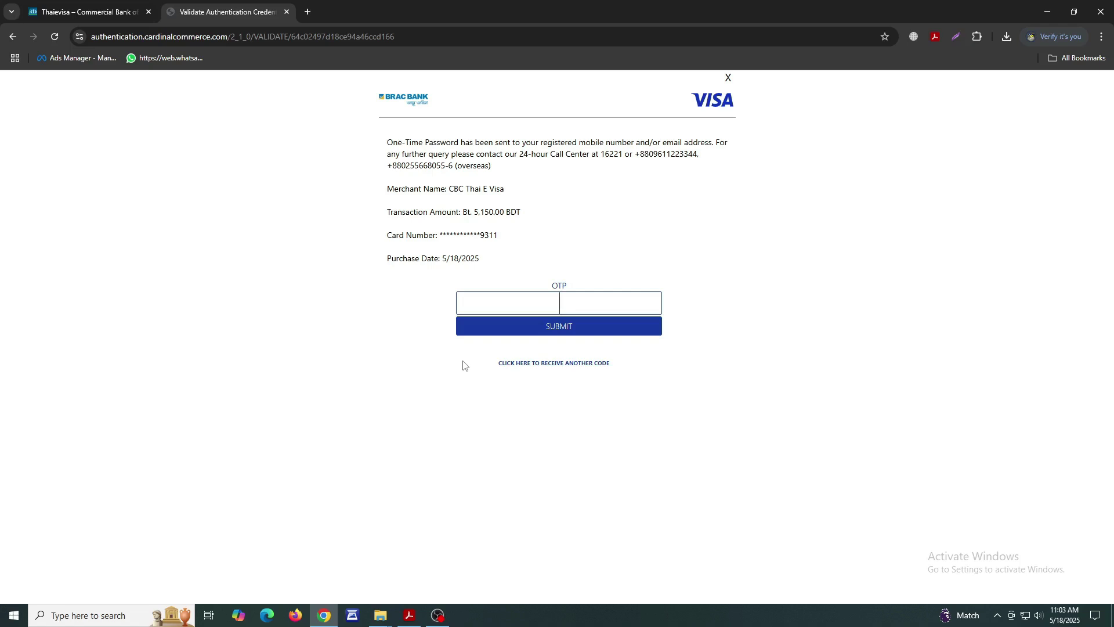
left_click(522, 330)
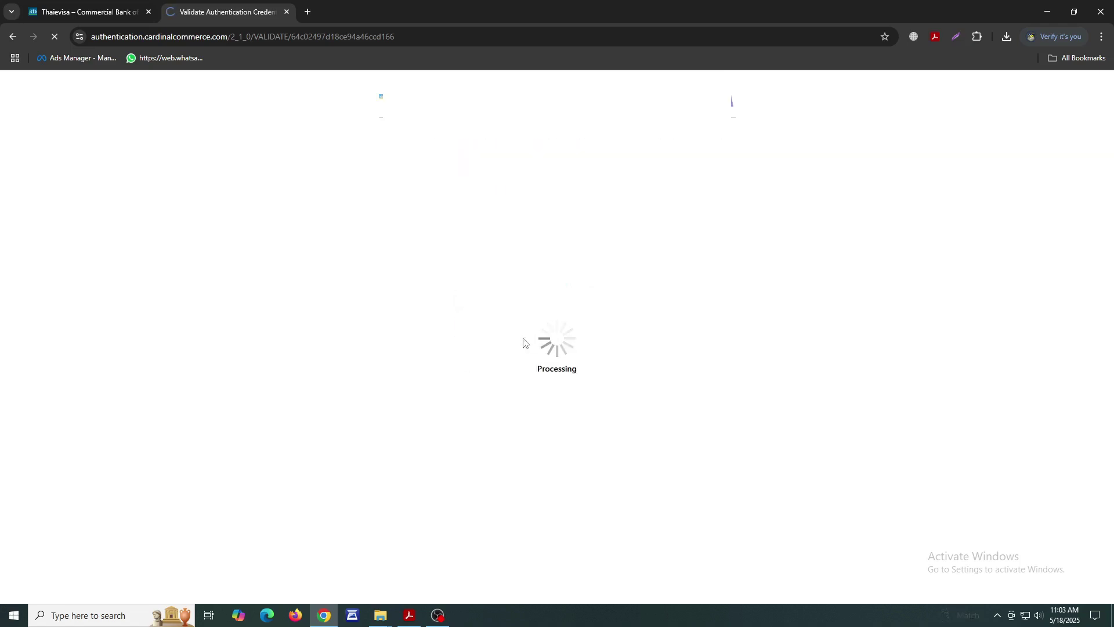